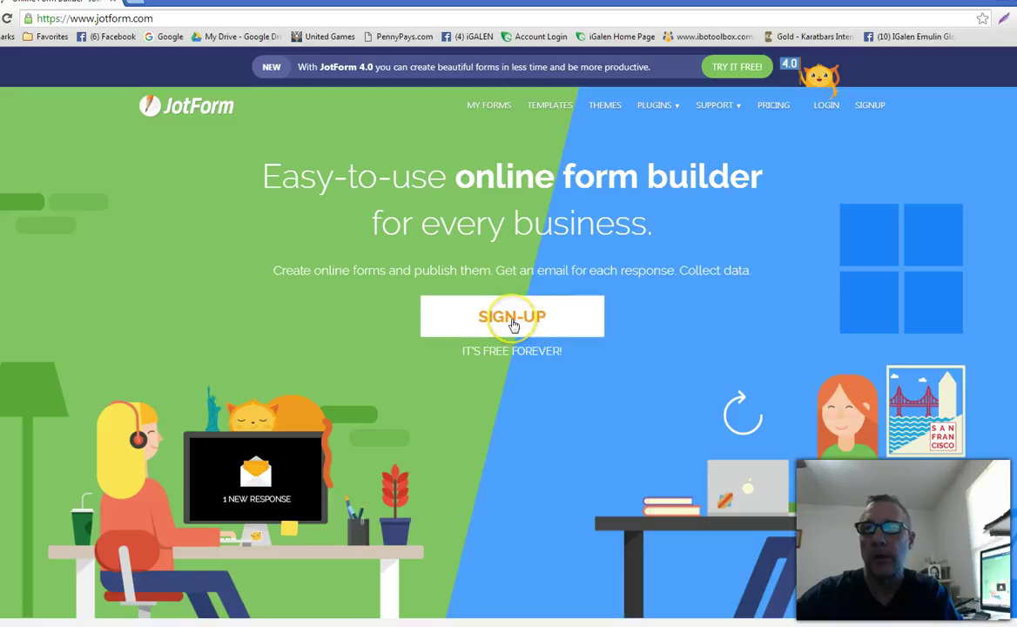
pyautogui.click(514, 324)
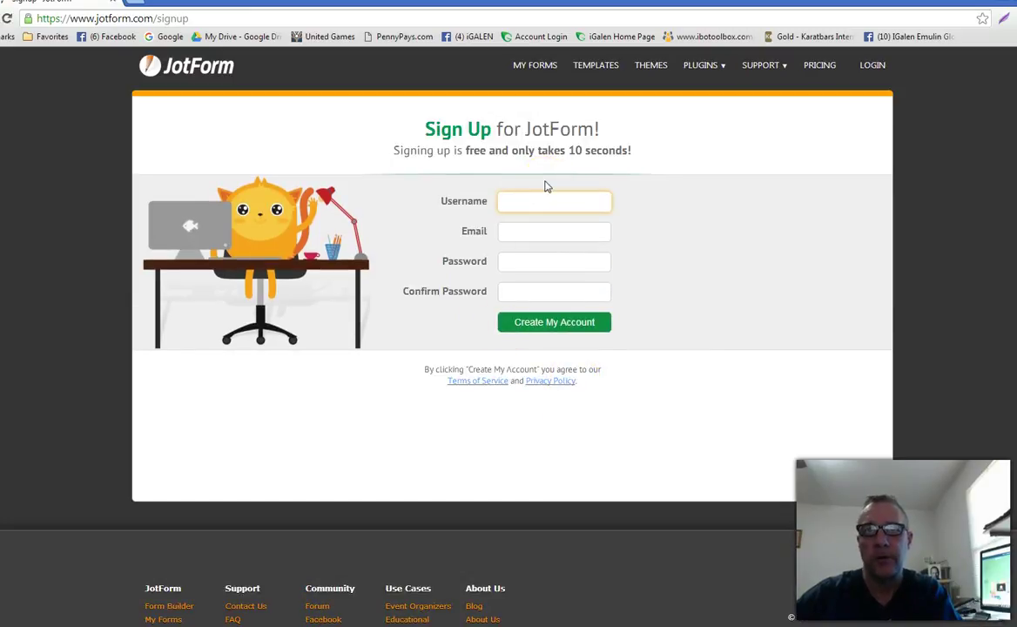
pyautogui.click(546, 193)
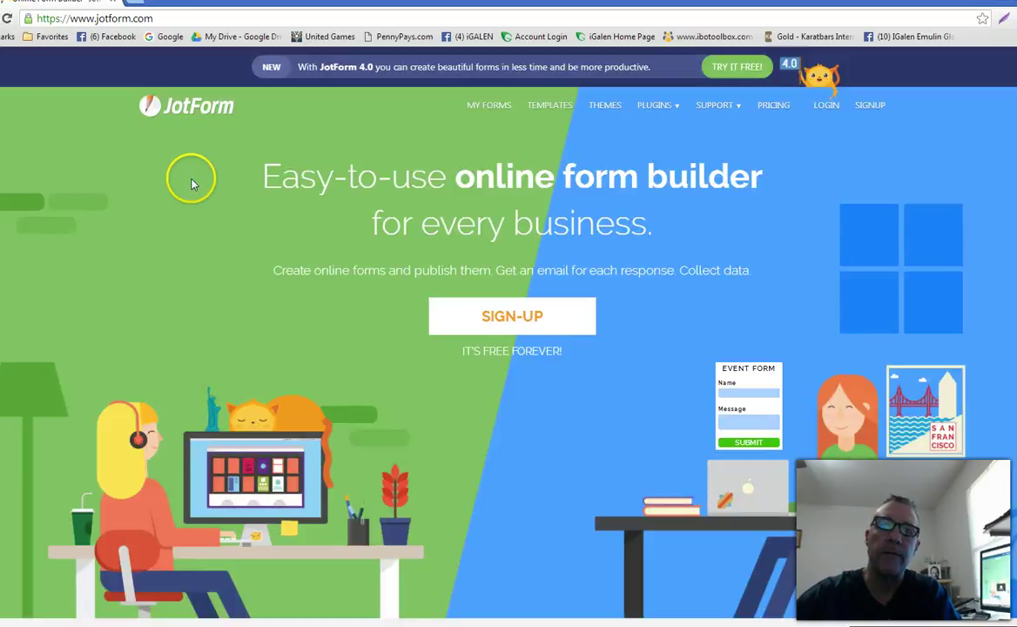
# Sign in to JotForm with the RoboForm-saved Jotform login, entering the master password
pyautogui.click(823, 105)
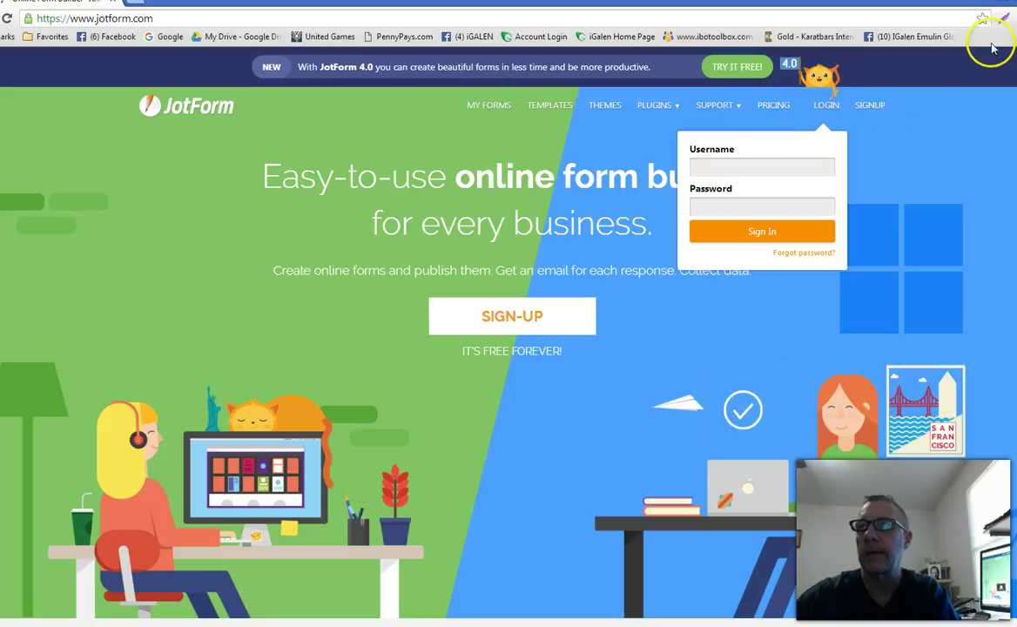
pyautogui.click(1004, 18)
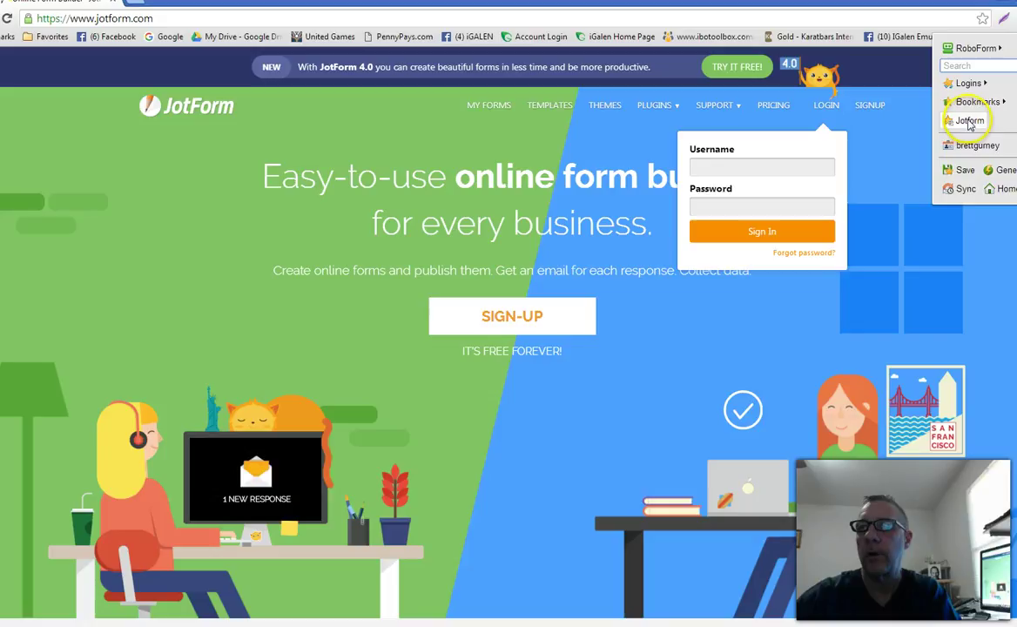
pyautogui.click(969, 122)
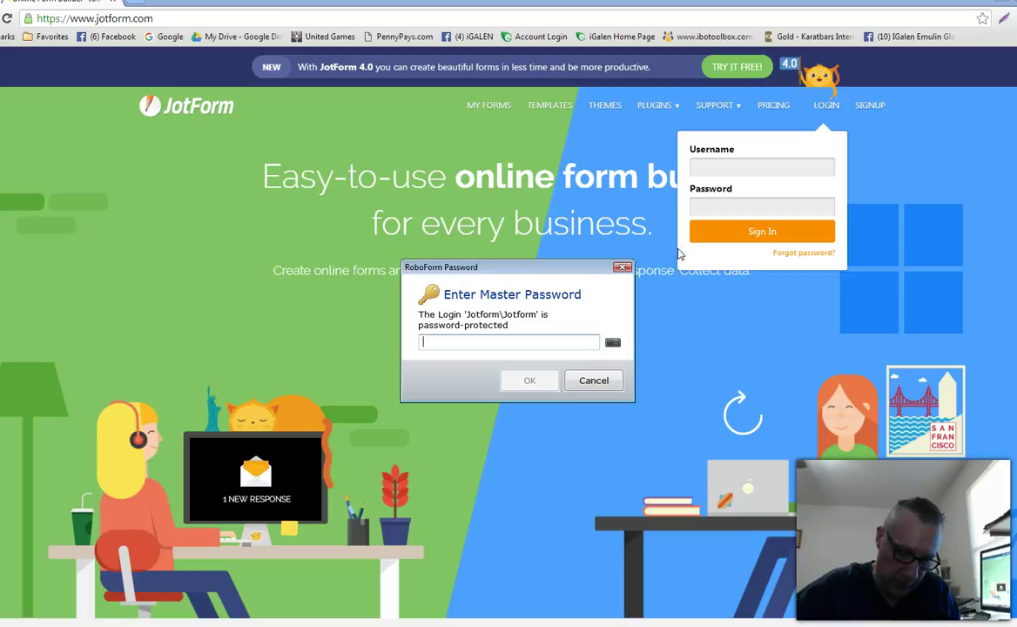
pyautogui.write('a')
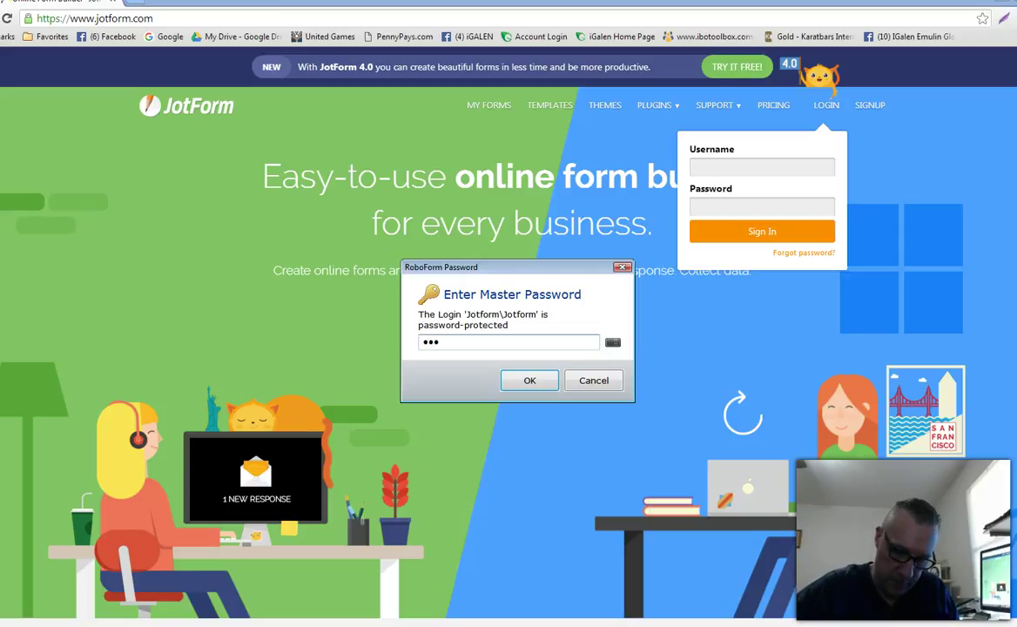
pyautogui.write('aaaa')
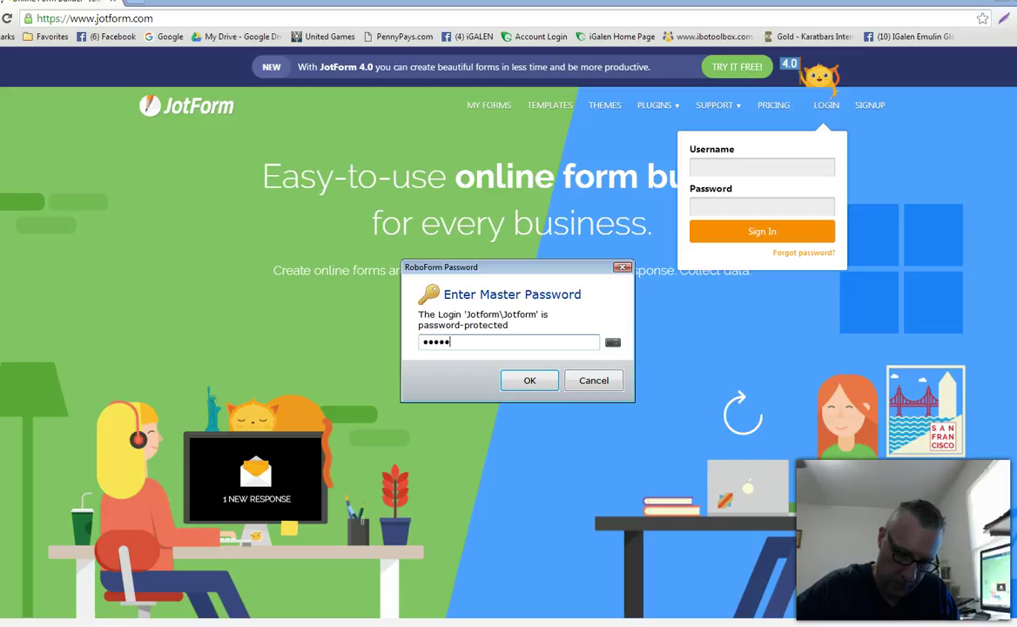
pyautogui.write('aaa')
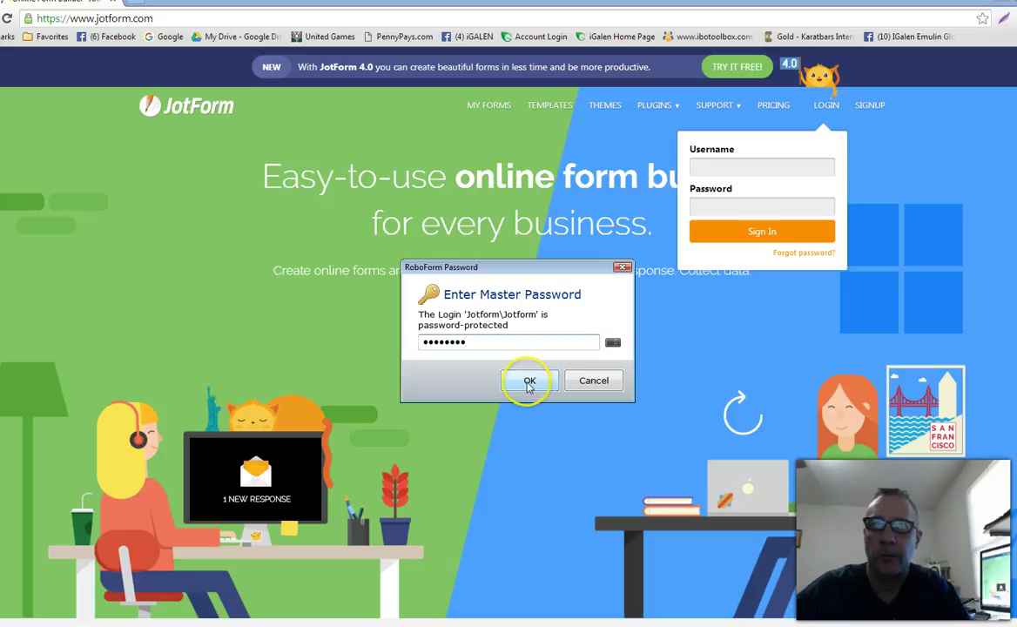
pyautogui.click(530, 383)
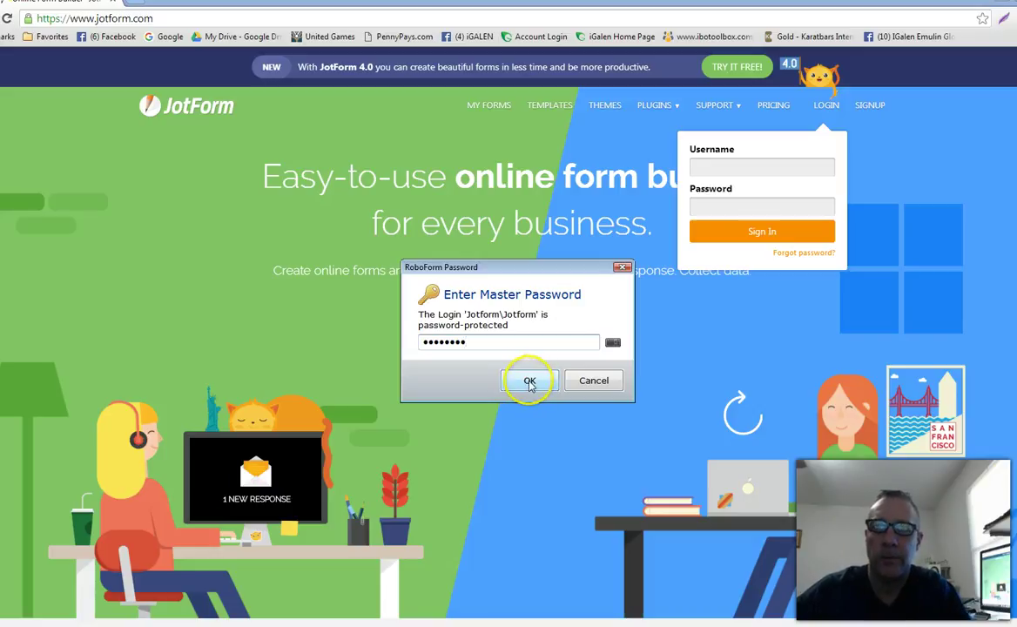
pyautogui.click(530, 383)
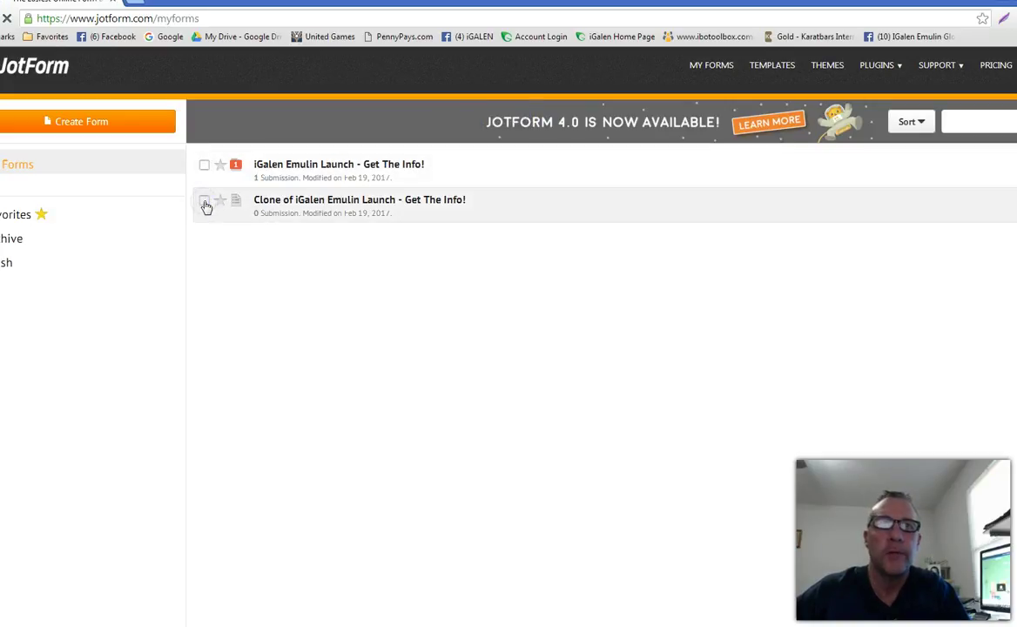
# Mark the clone form's row and close the JotForm 4.0 introduction popup
pyautogui.click(209, 203)
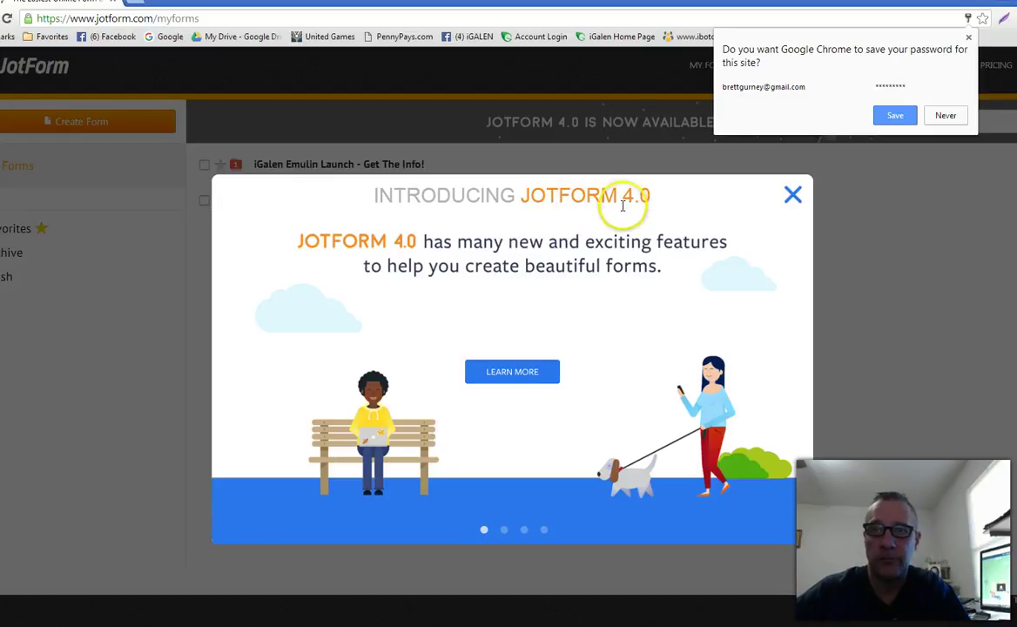
pyautogui.click(792, 195)
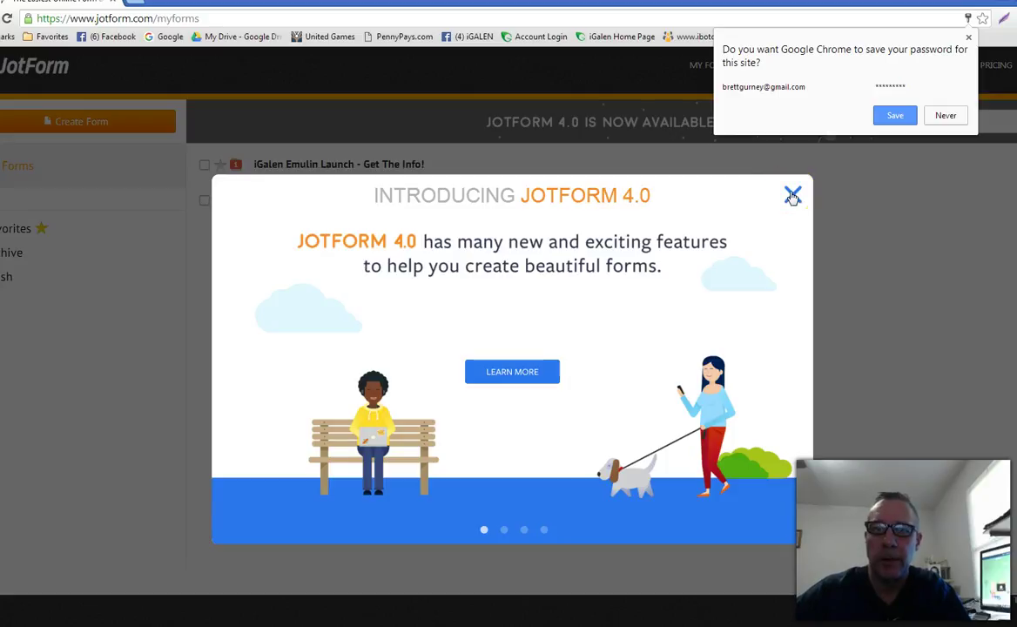
pyautogui.click(791, 196)
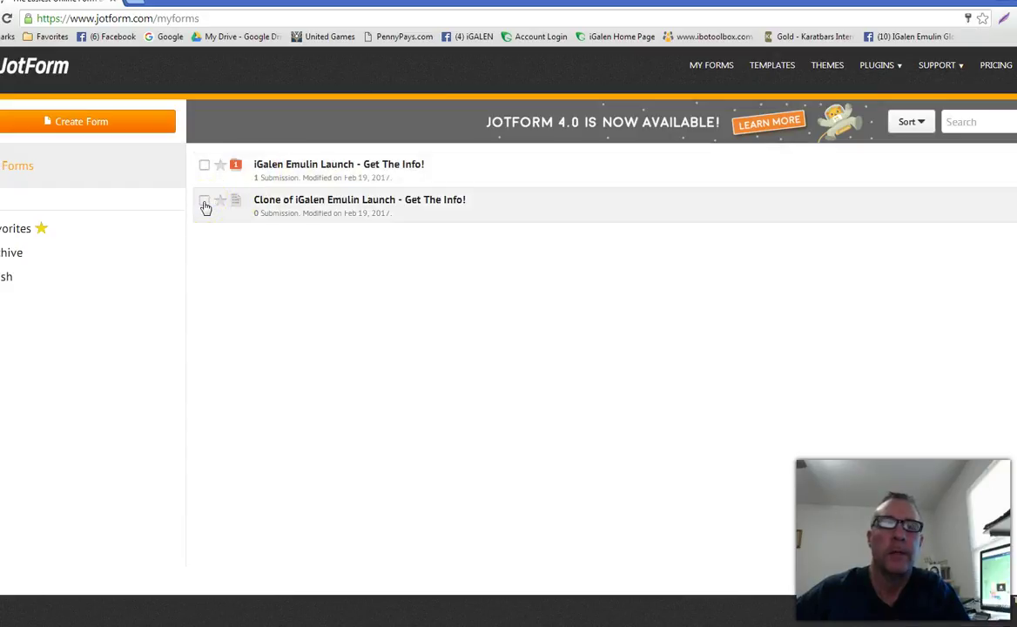
# Tick the Clone of iGalen Emulin Launch form and delete it to the trash
pyautogui.click(204, 203)
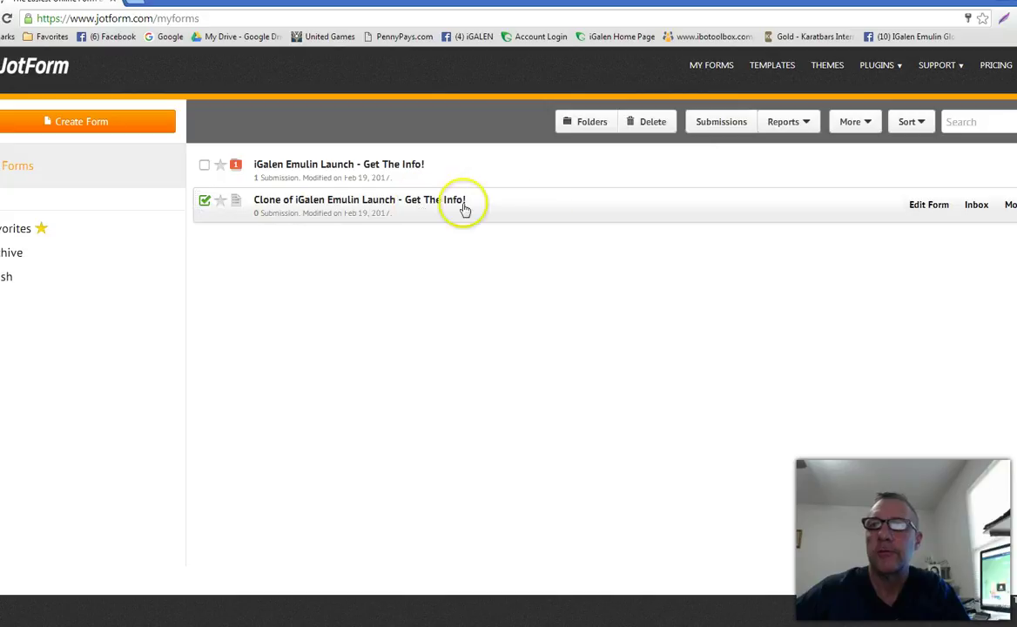
pyautogui.click(649, 123)
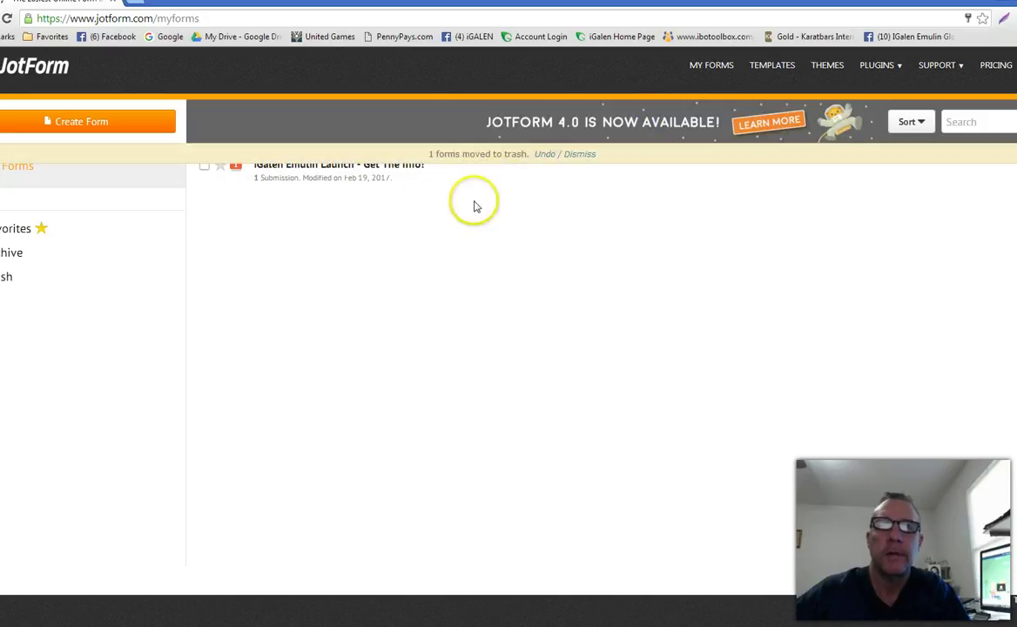
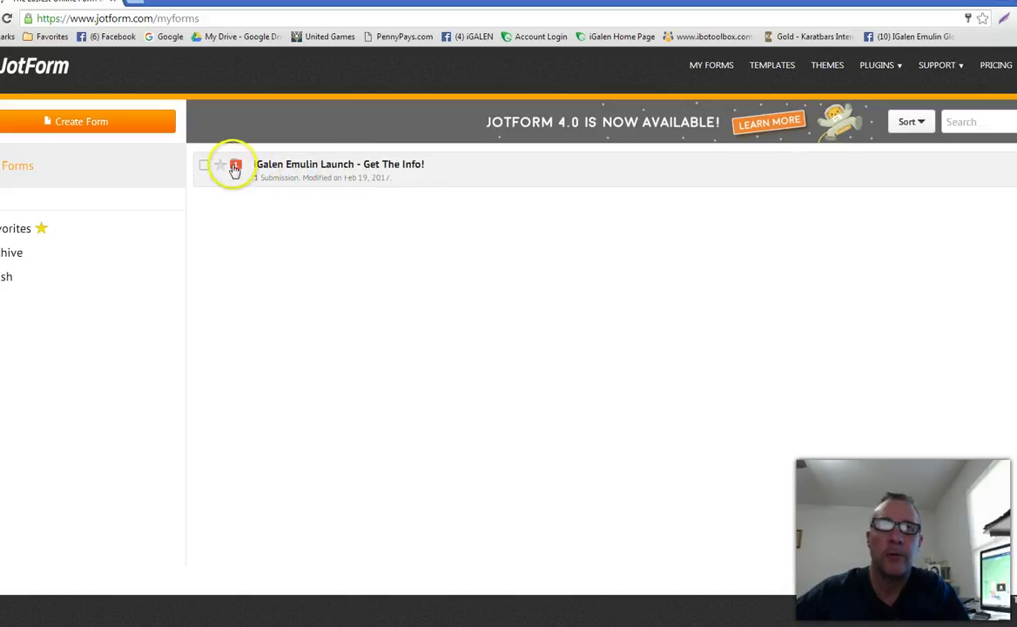
# Tick the checkbox beside the 'iGalen Emulin Launch - Get The Info!' form on My Forms
pyautogui.click(205, 165)
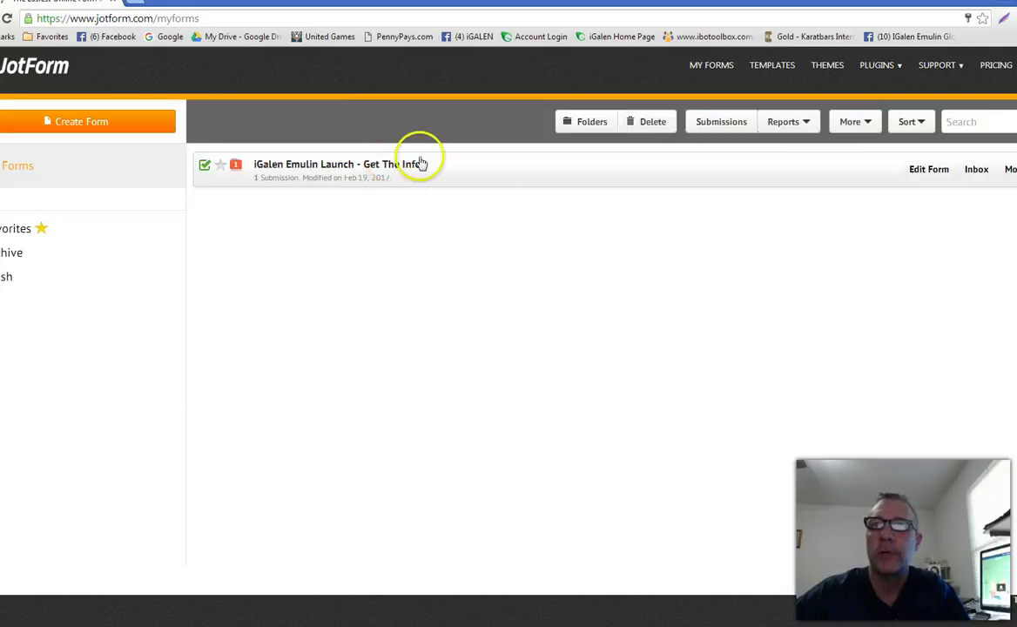
# Open 'iGalen Emulin Launch - Get The Info!' via Edit Form and wait for the Form Builder
pyautogui.click(929, 170)
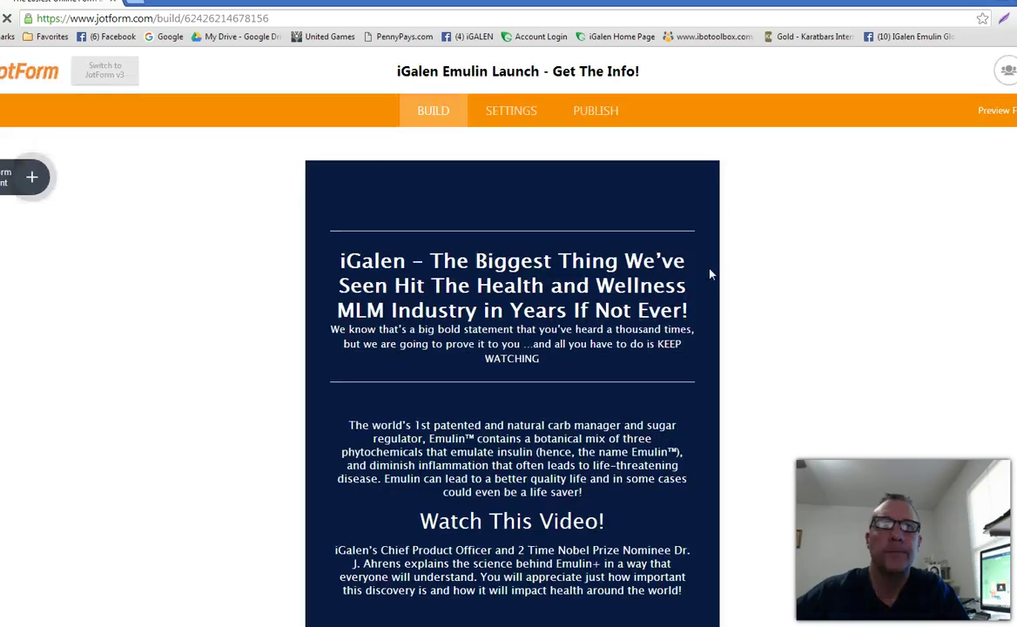
pyautogui.click(781, 258)
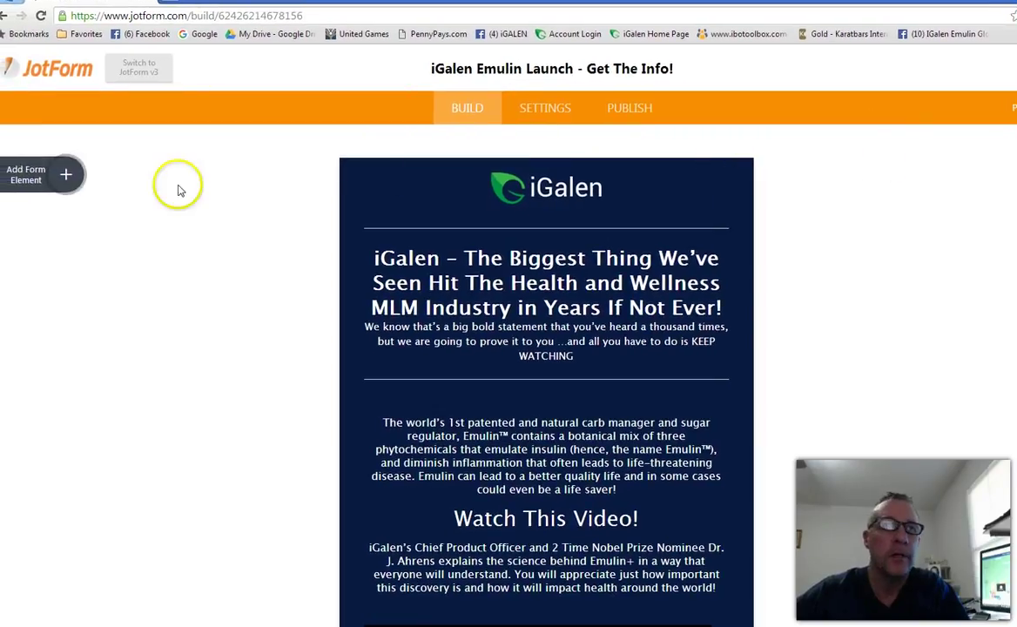
pyautogui.click(68, 178)
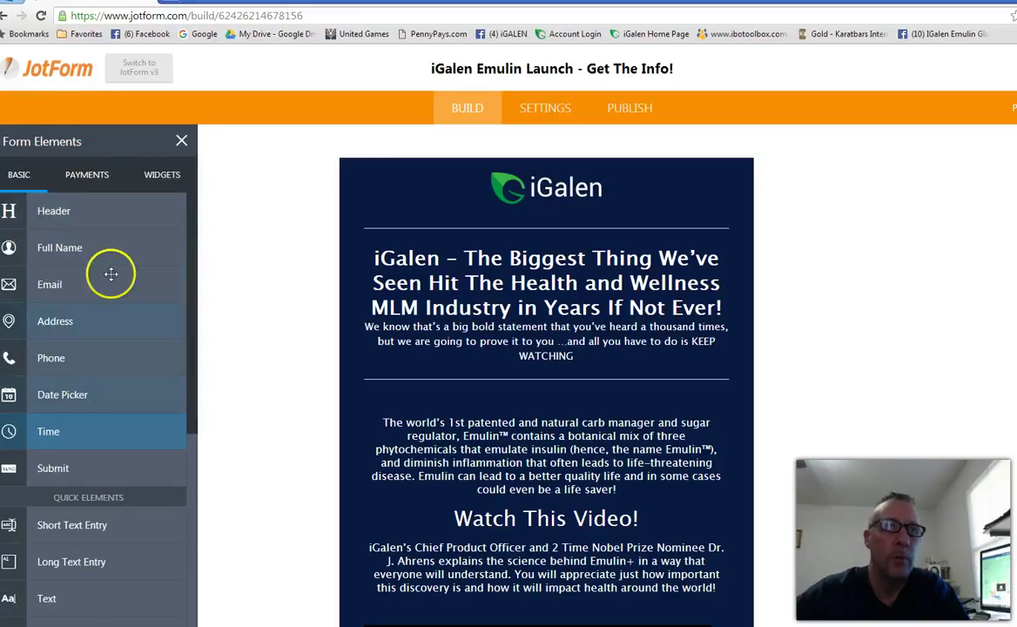
pyautogui.click(181, 142)
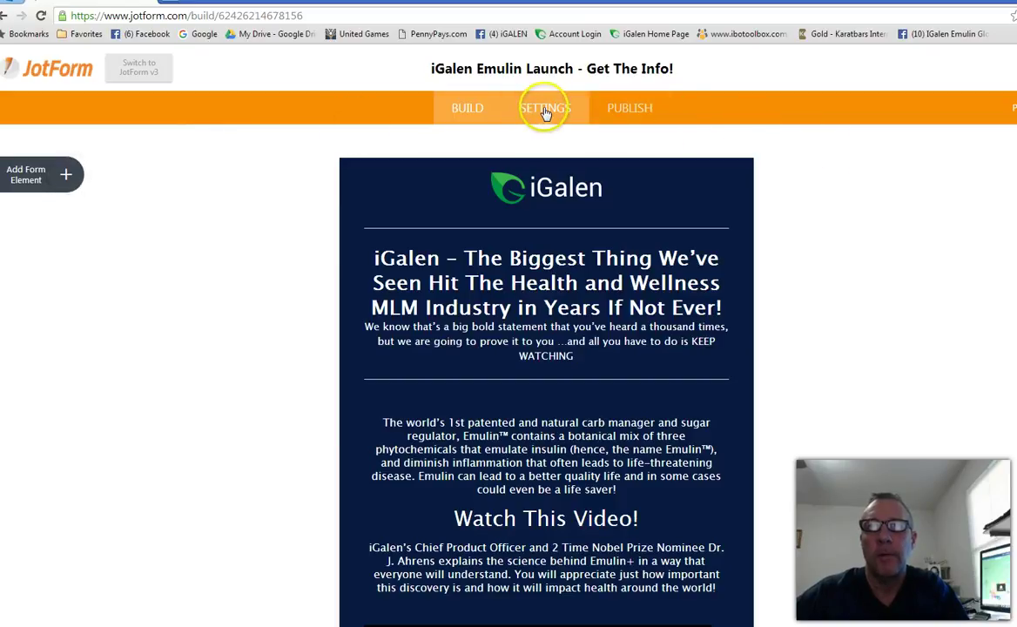
# Review the iGalen form down to the Submit button, then open the Add Form Element list
pyautogui.scroll(-5, 834, 254)
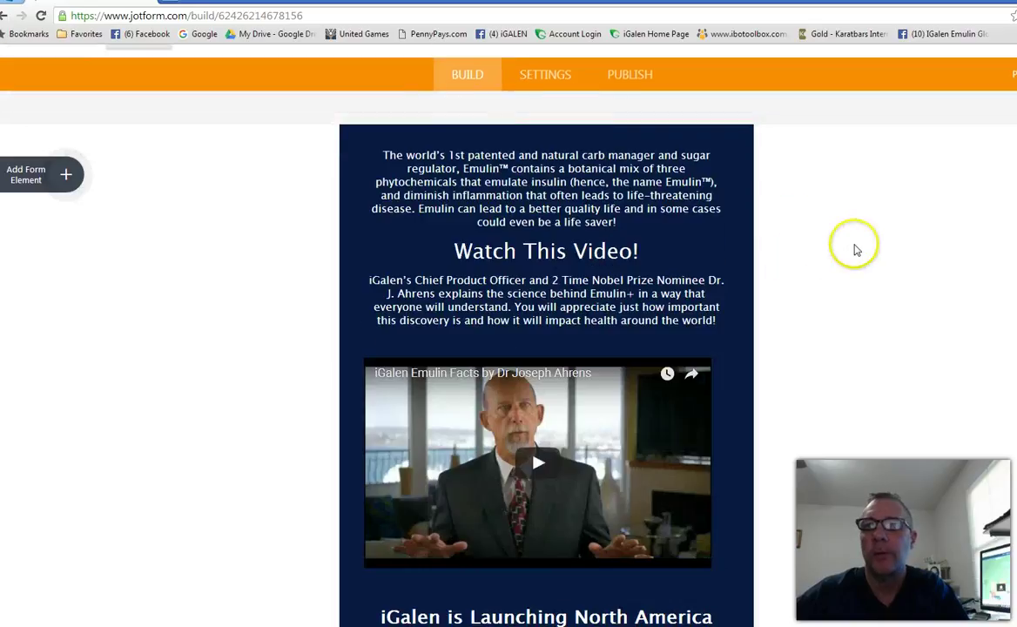
pyautogui.scroll(-4, 856, 252)
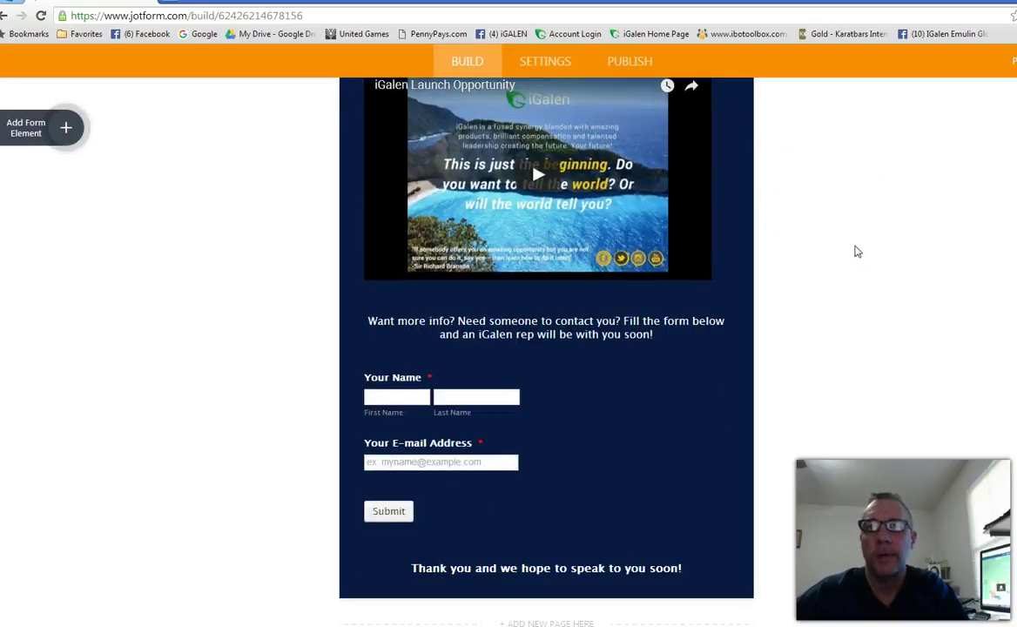
pyautogui.scroll(2, 856, 252)
pyautogui.scroll(4, 858, 252)
pyautogui.scroll(5, 857, 252)
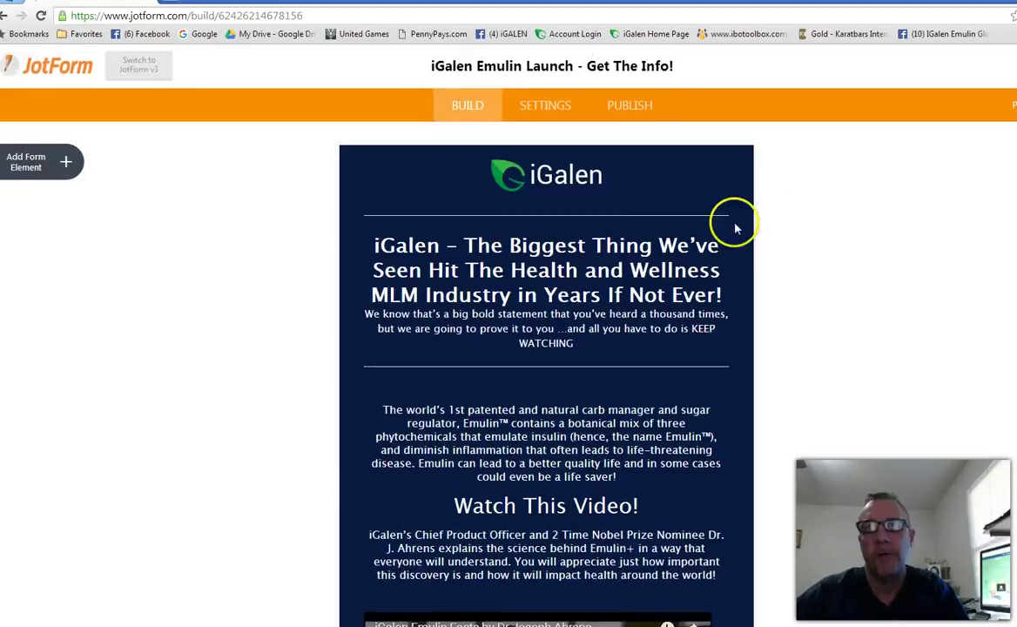
pyautogui.scroll(-3, 687, 227)
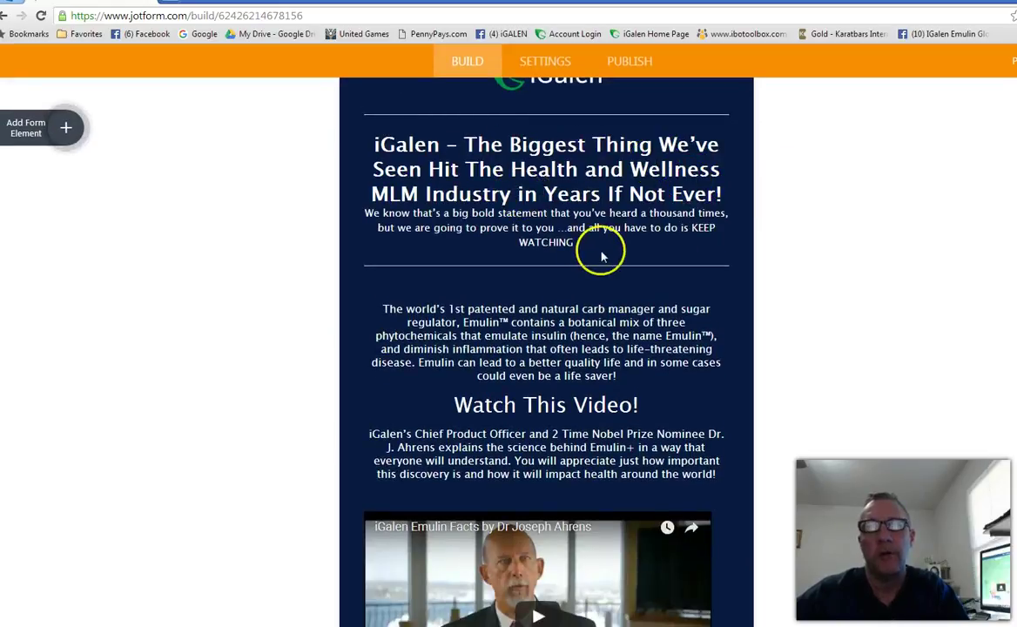
pyautogui.scroll(1, 601, 248)
pyautogui.scroll(1, 605, 253)
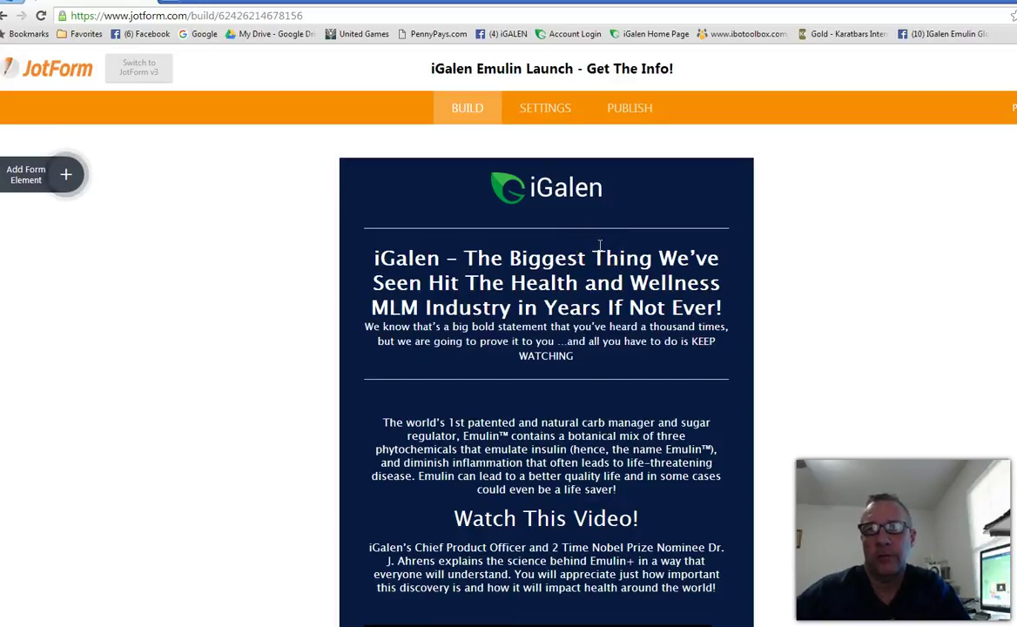
pyautogui.scroll(-4, 600, 245)
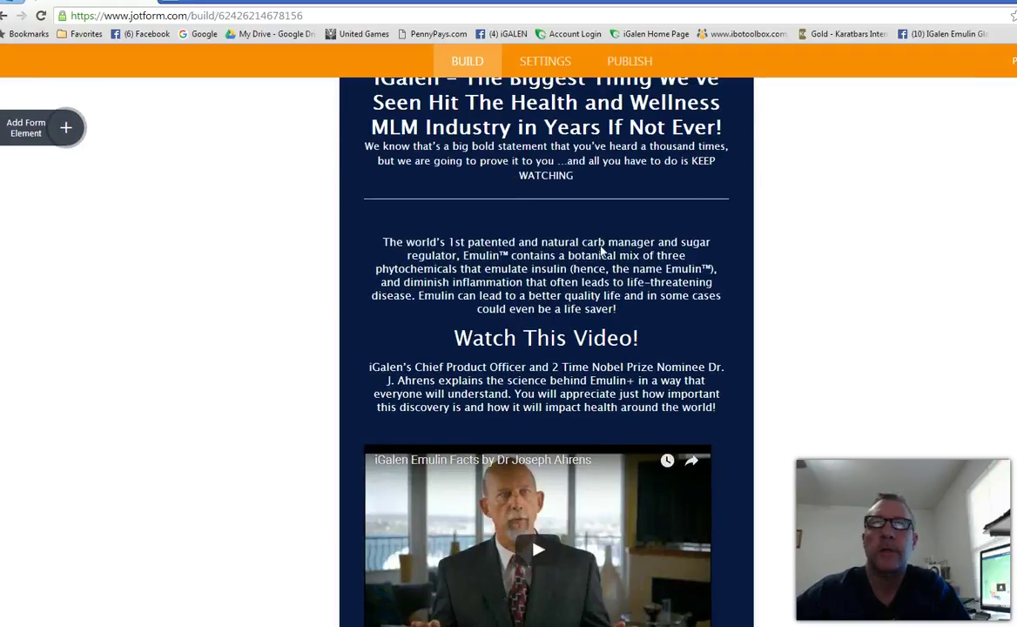
pyautogui.scroll(-3, 551, 266)
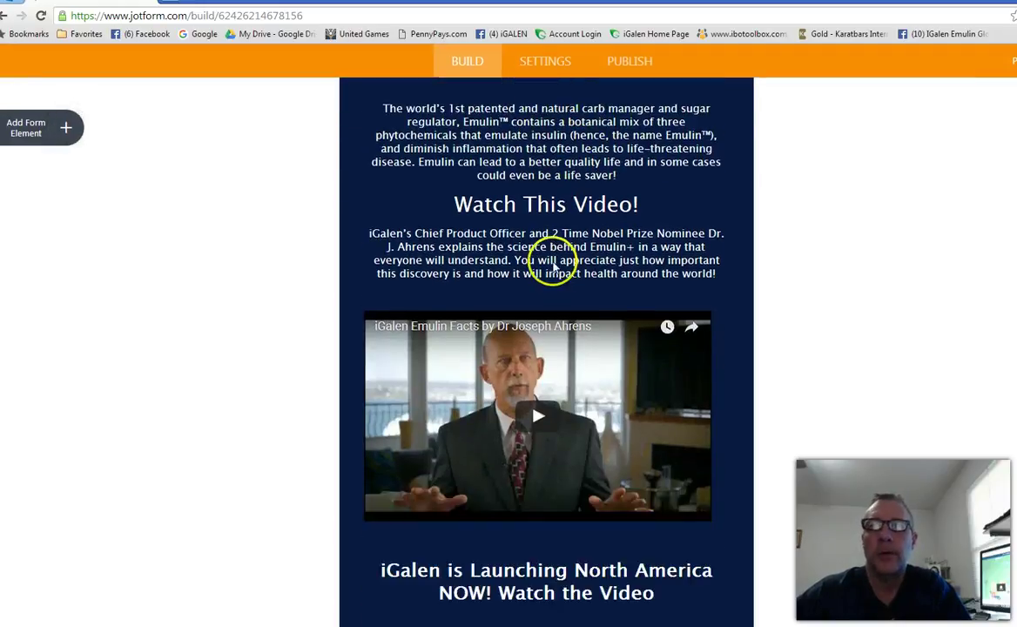
pyautogui.scroll(1, 531, 250)
pyautogui.scroll(3, 557, 224)
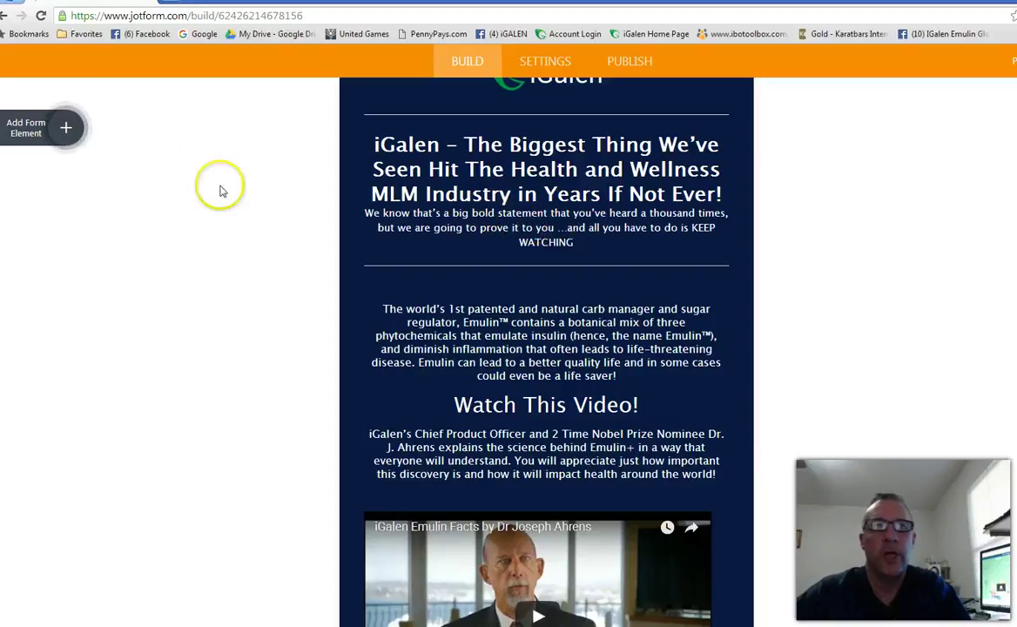
pyautogui.click(66, 129)
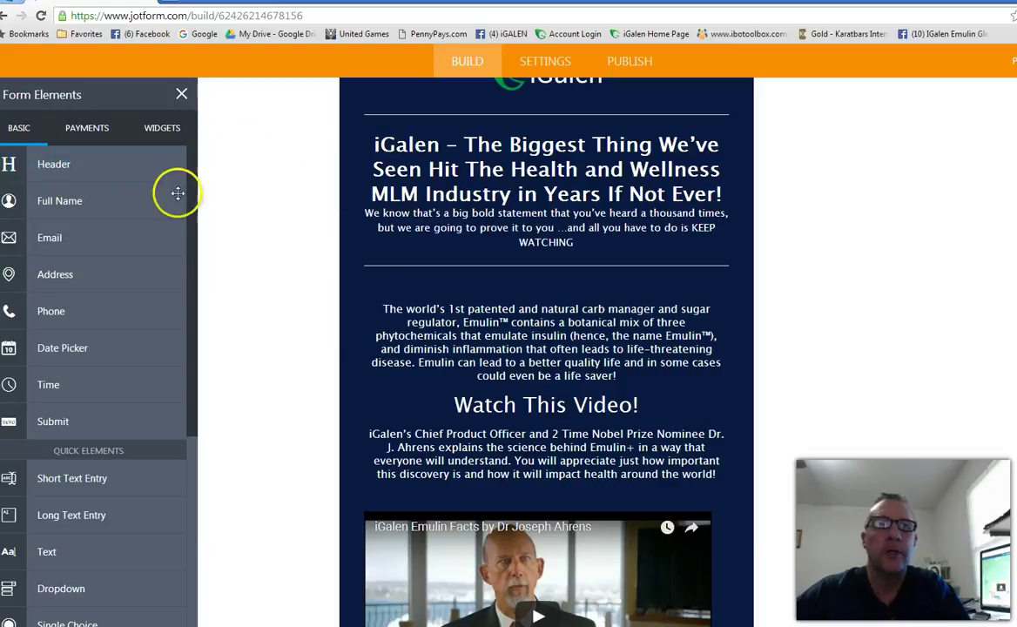
pyautogui.click(181, 94)
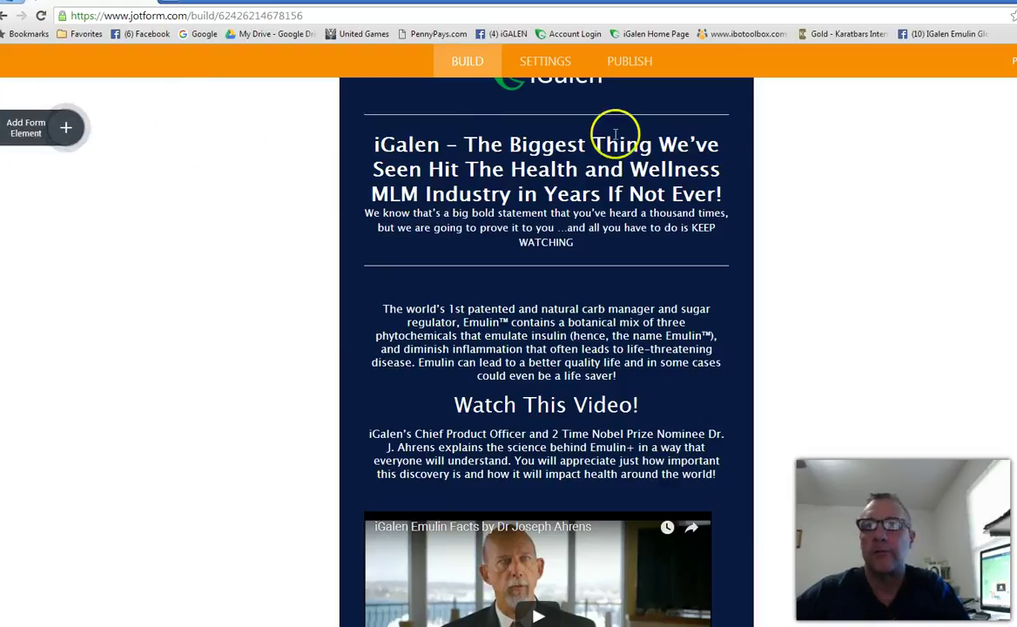
pyautogui.click(661, 168)
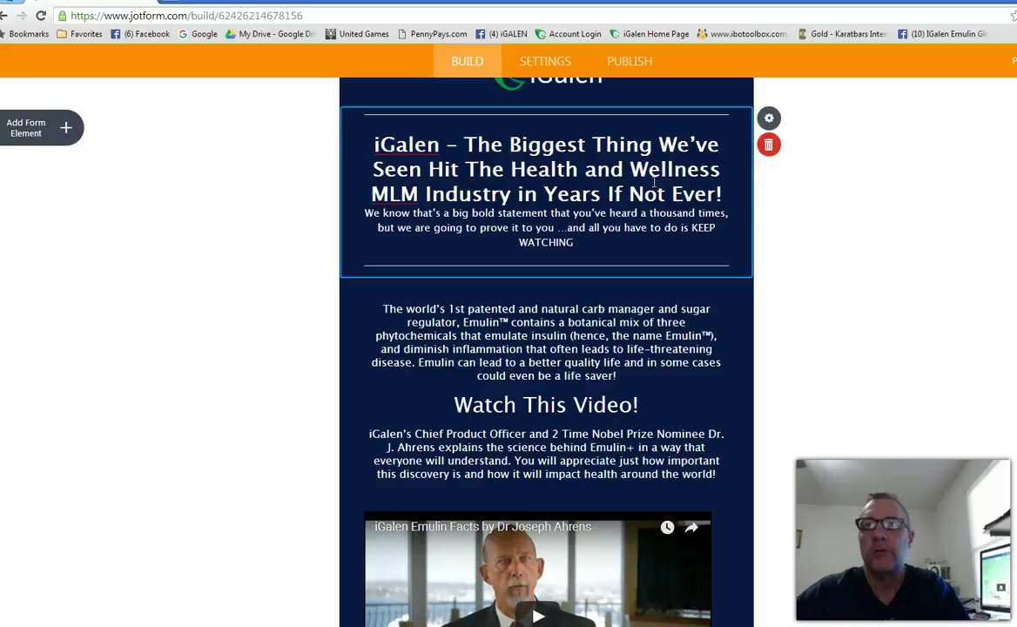
pyautogui.click(770, 121)
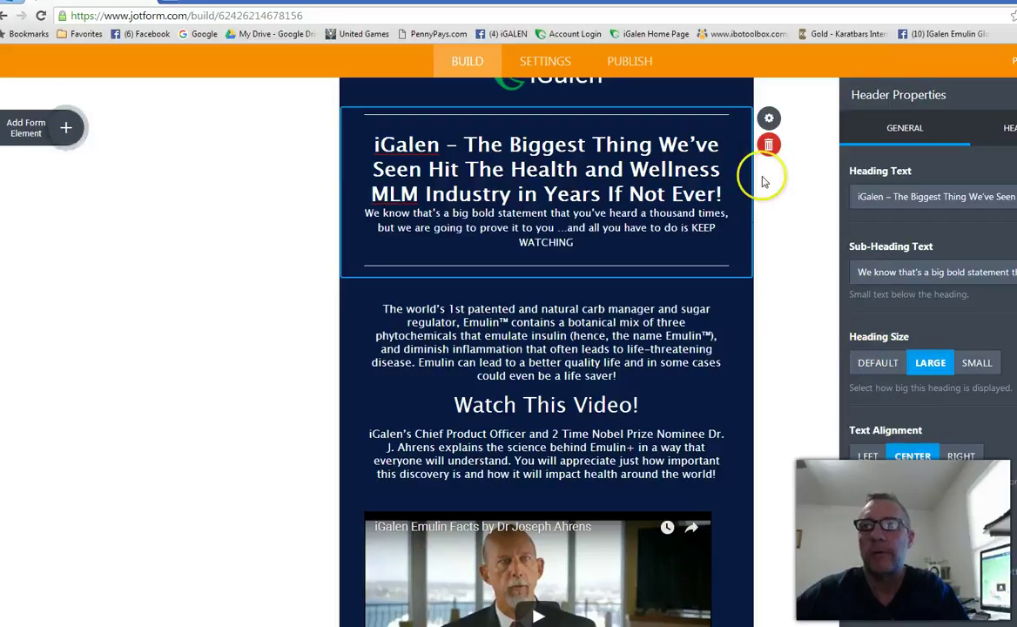
pyautogui.click(976, 111)
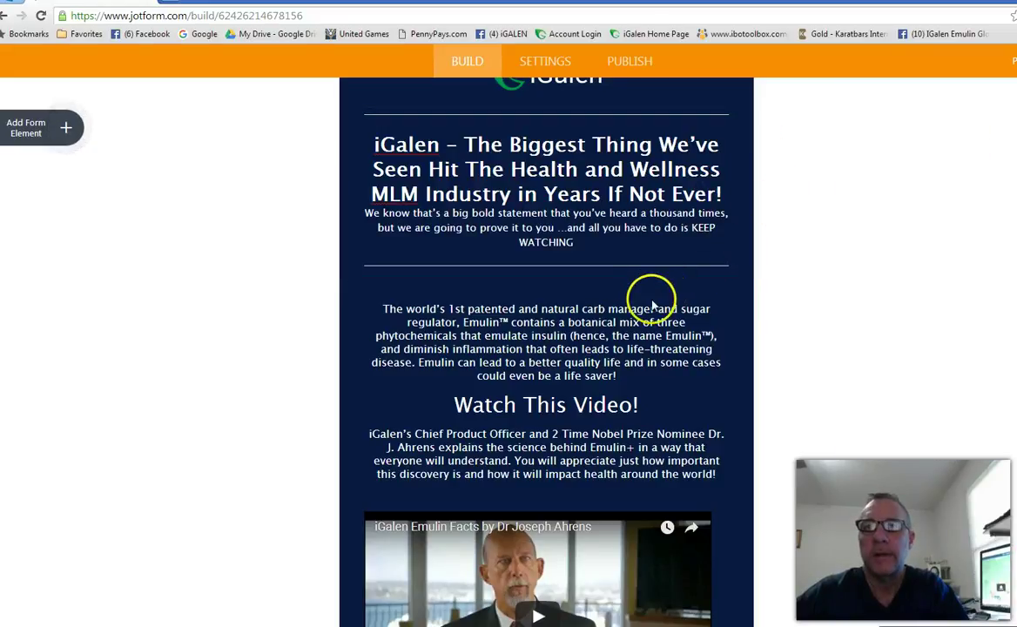
# Open the 'Watch This Video!' text block in Edit Text and close it without changes
pyautogui.click(623, 317)
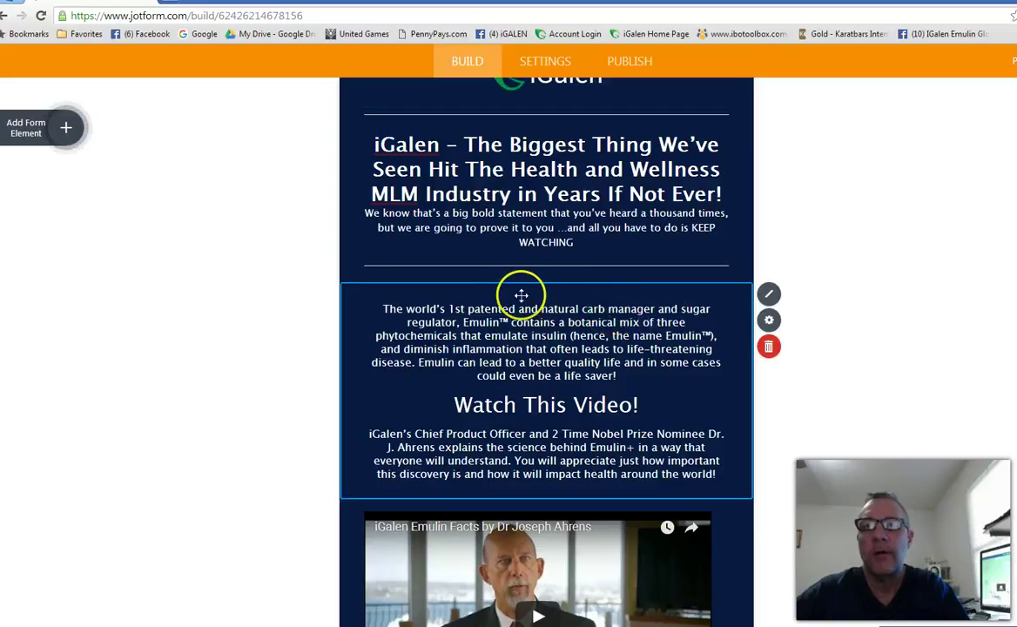
pyautogui.click(769, 296)
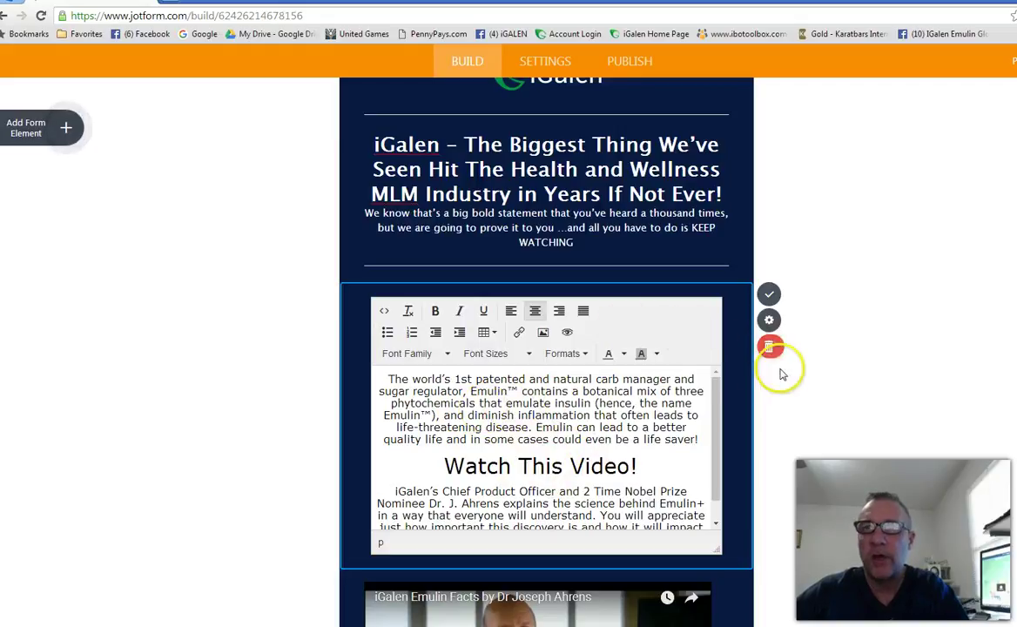
pyautogui.click(742, 278)
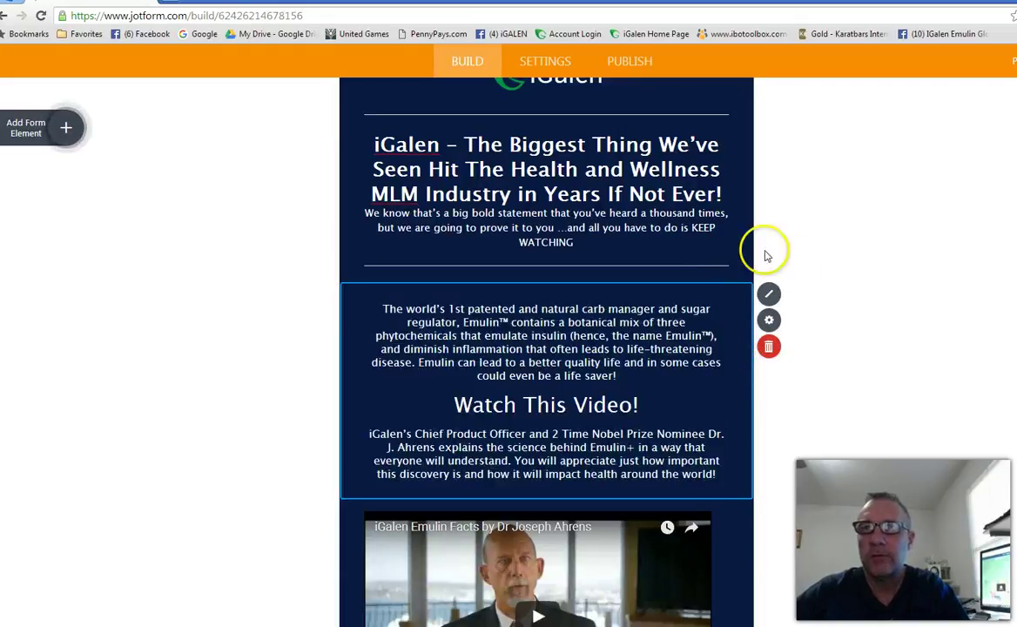
# Select the embedded Emulin Facts video widget below the text block
pyautogui.scroll(-2, 678, 357)
pyautogui.scroll(-1, 678, 357)
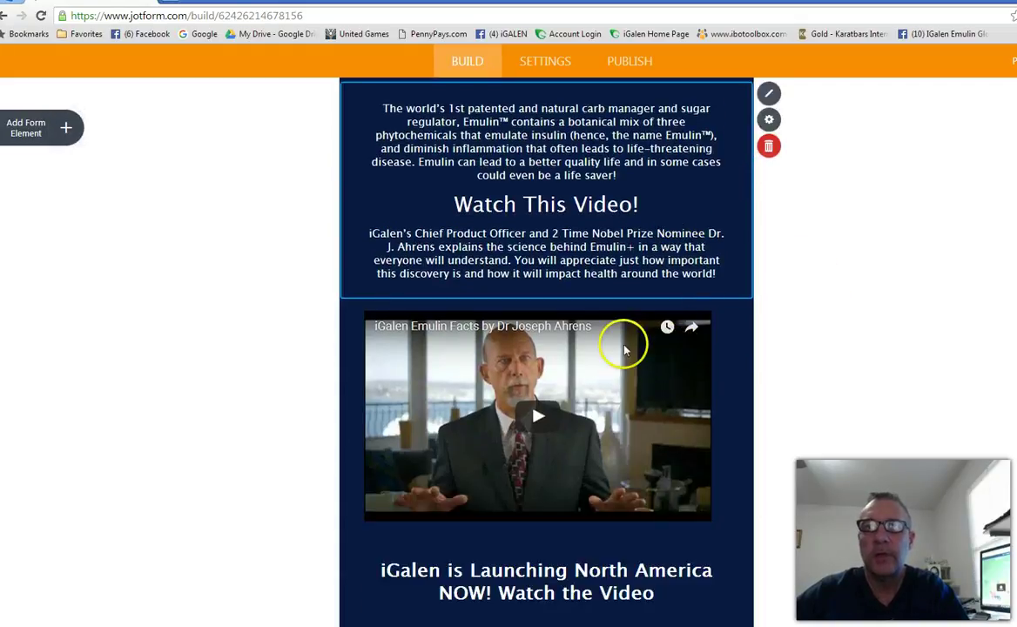
pyautogui.click(726, 357)
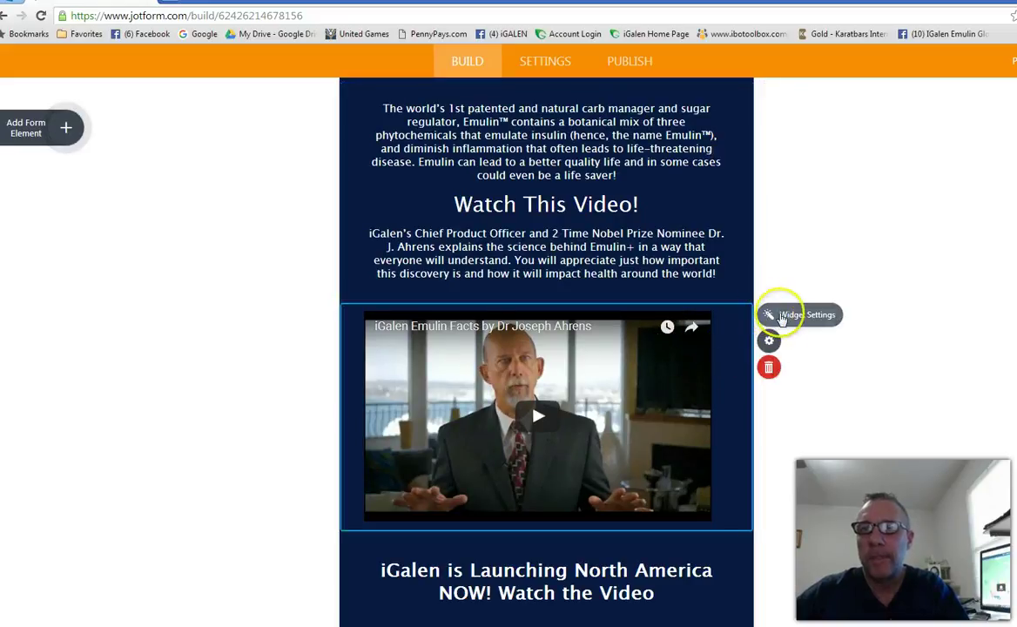
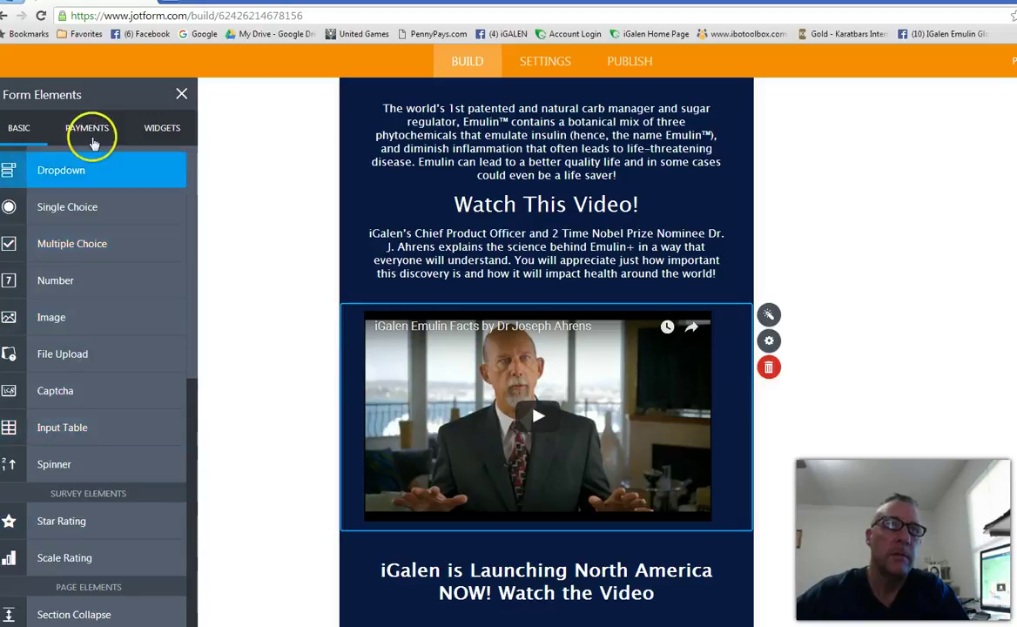
# Browse the whole Widgets catalogue, scrolling to the bottom and back to the top
pyautogui.click(159, 129)
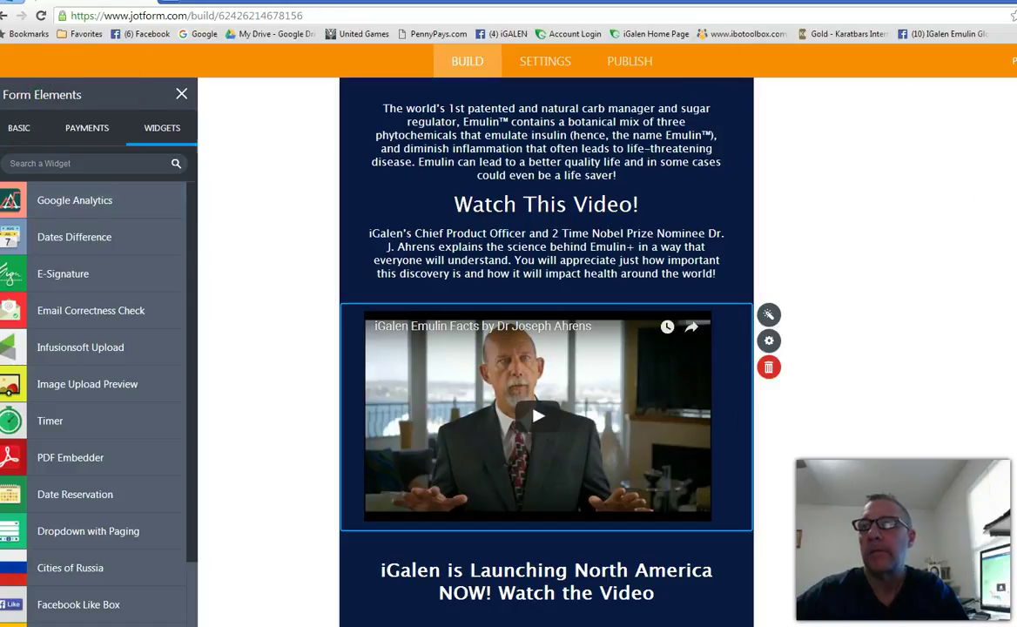
pyautogui.scroll(-4, 141, 296)
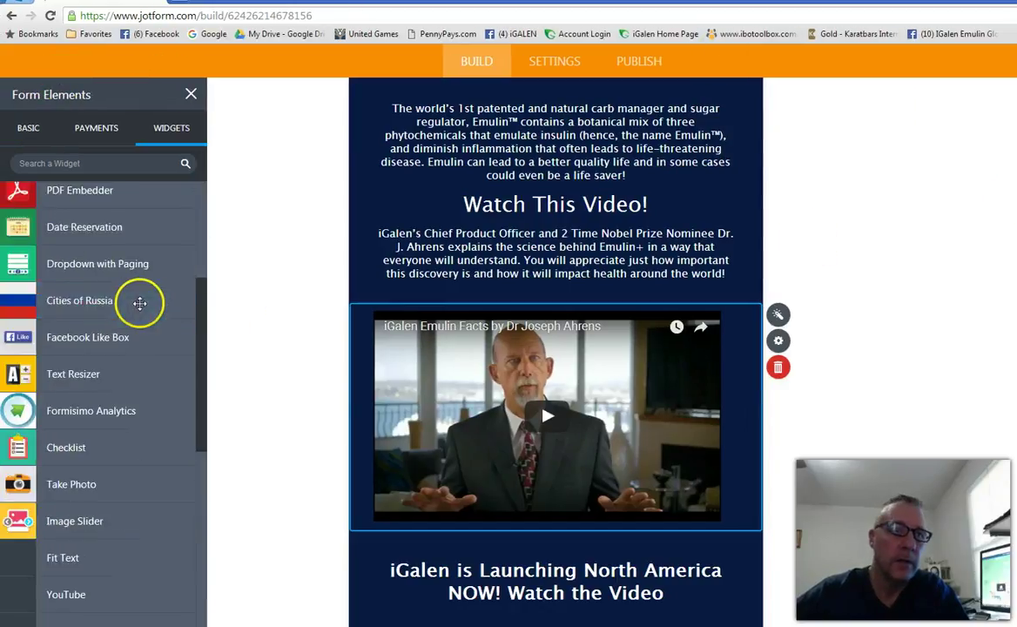
pyautogui.scroll(-4, 134, 287)
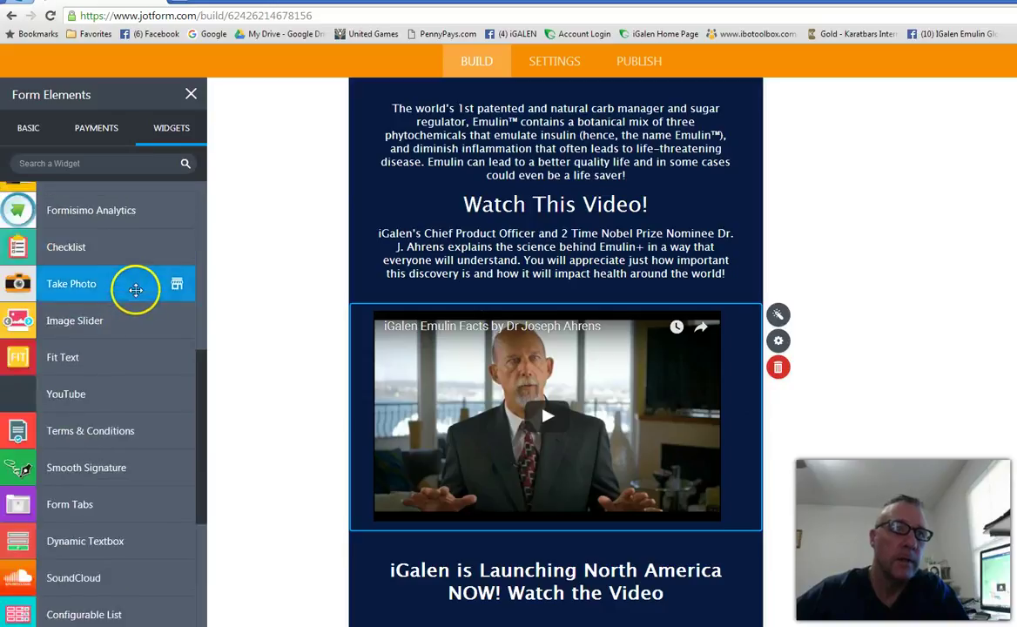
pyautogui.scroll(-5, 134, 311)
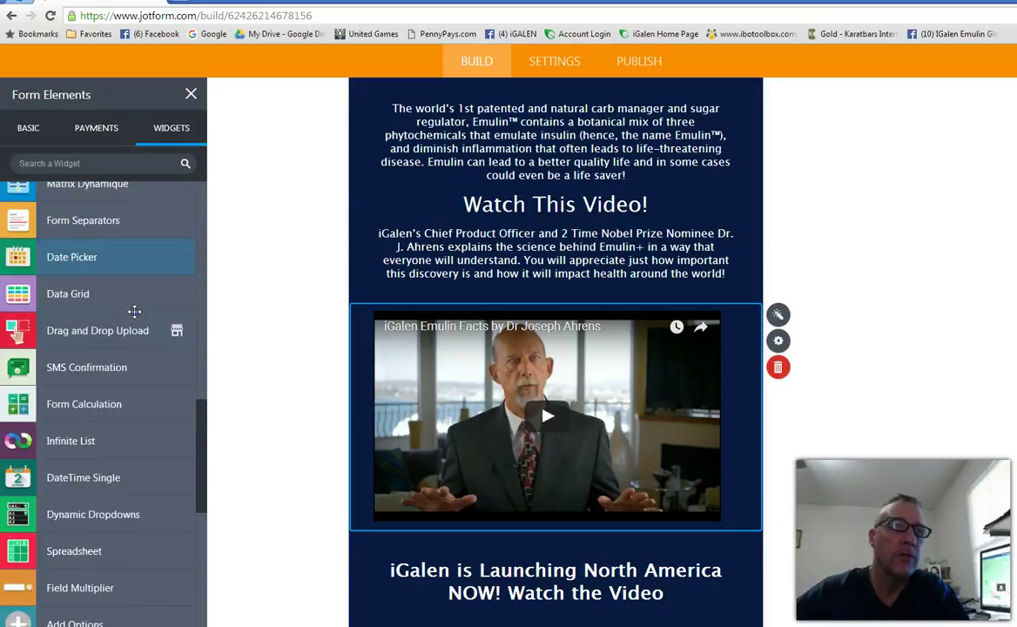
pyautogui.scroll(-6, 134, 310)
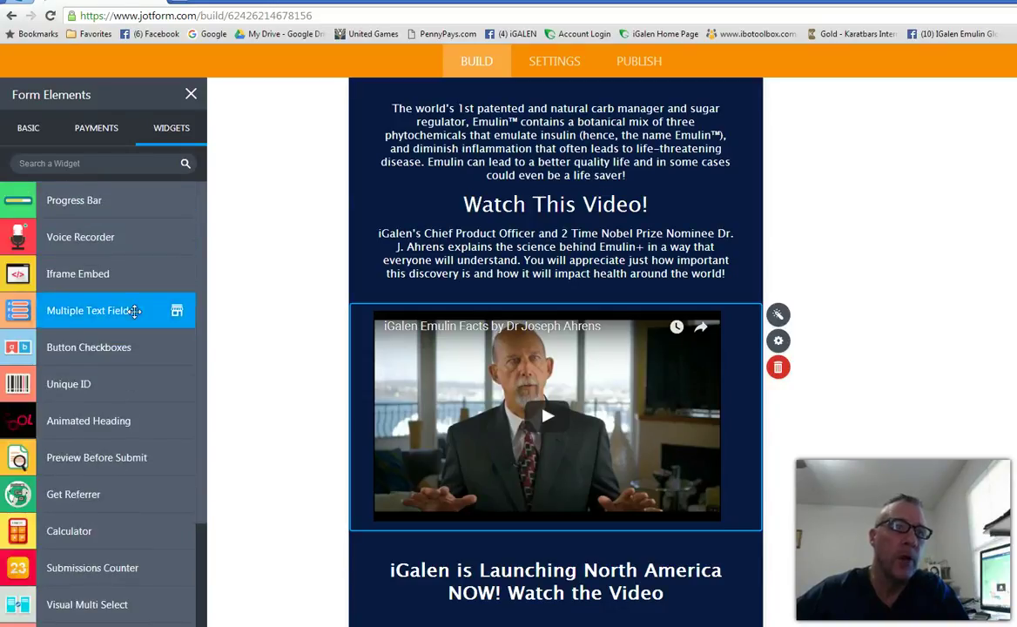
pyautogui.scroll(-6, 134, 311)
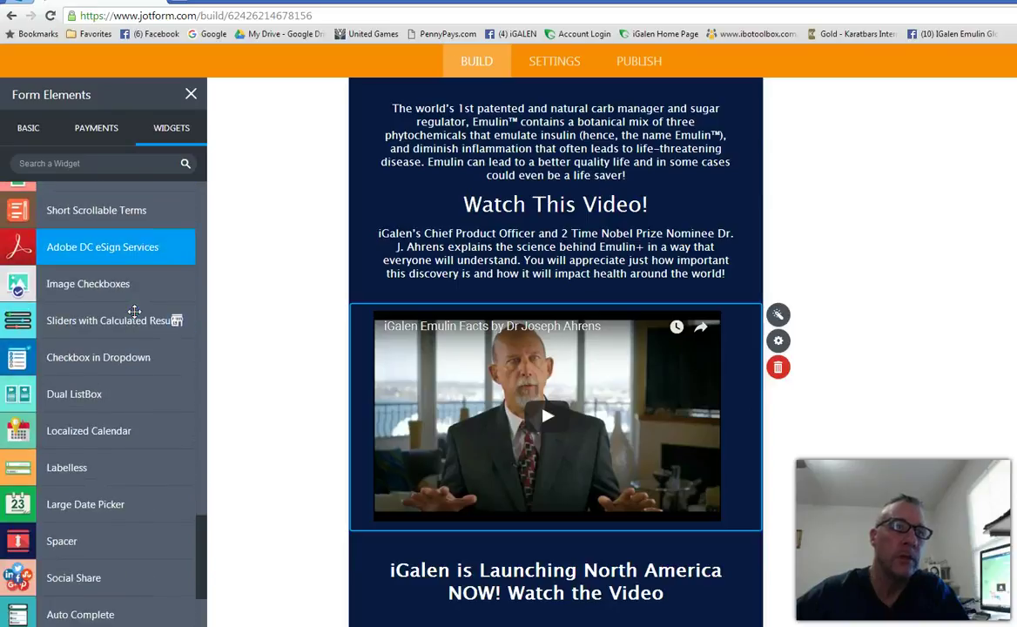
pyautogui.scroll(-7, 134, 311)
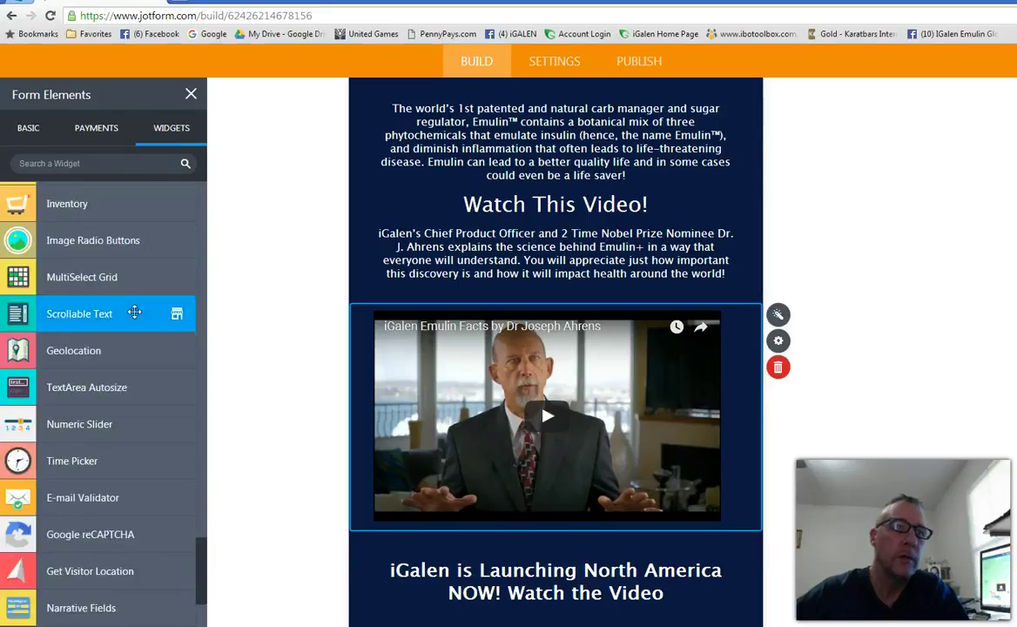
pyautogui.scroll(-8, 134, 311)
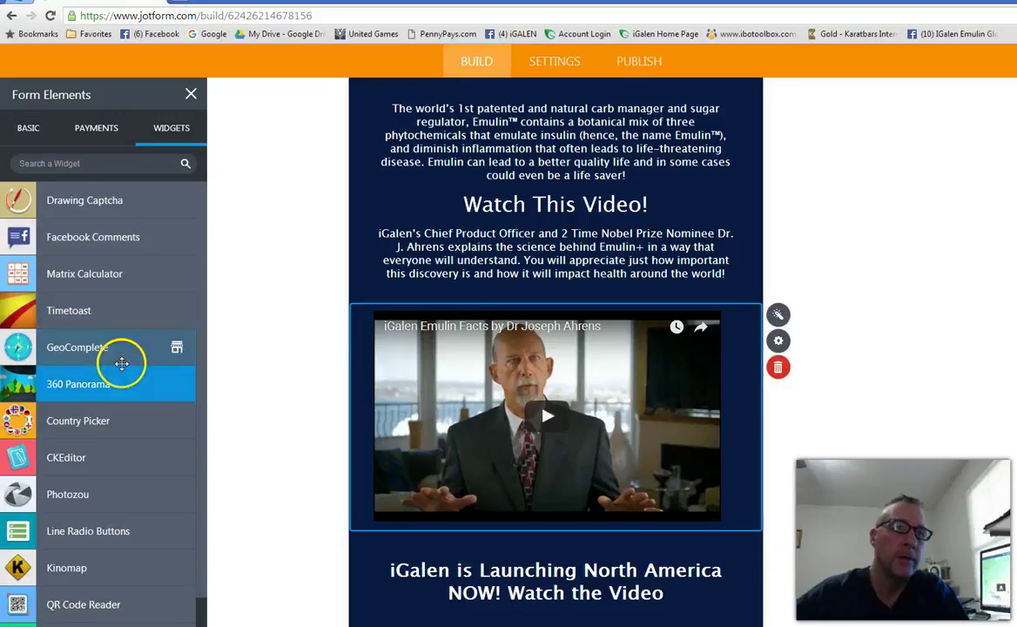
pyautogui.scroll(8, 125, 359)
pyautogui.scroll(8, 120, 351)
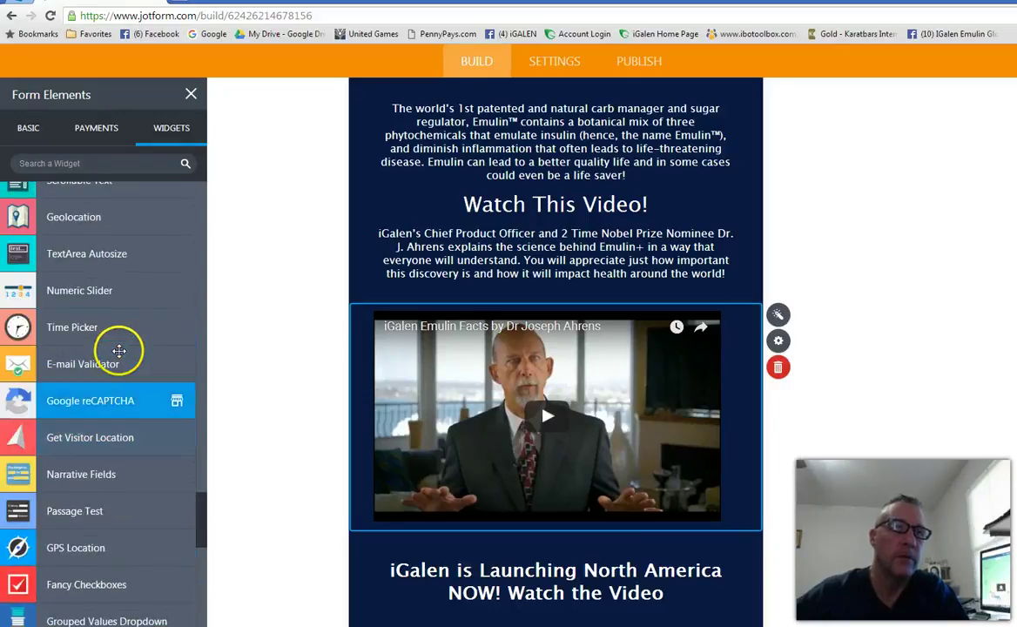
pyautogui.scroll(4, 115, 348)
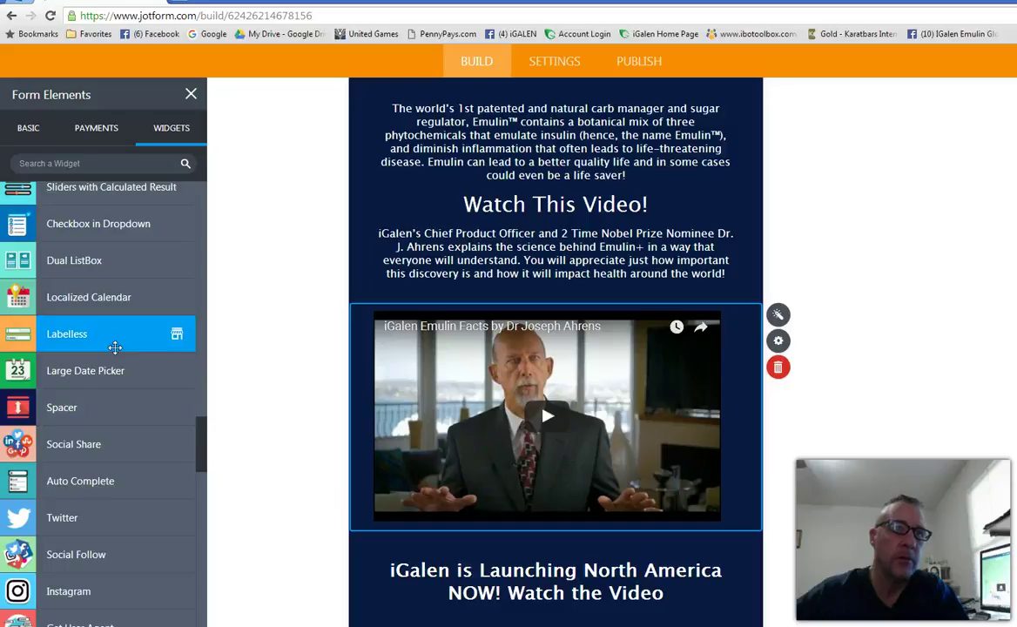
pyautogui.scroll(1, 115, 348)
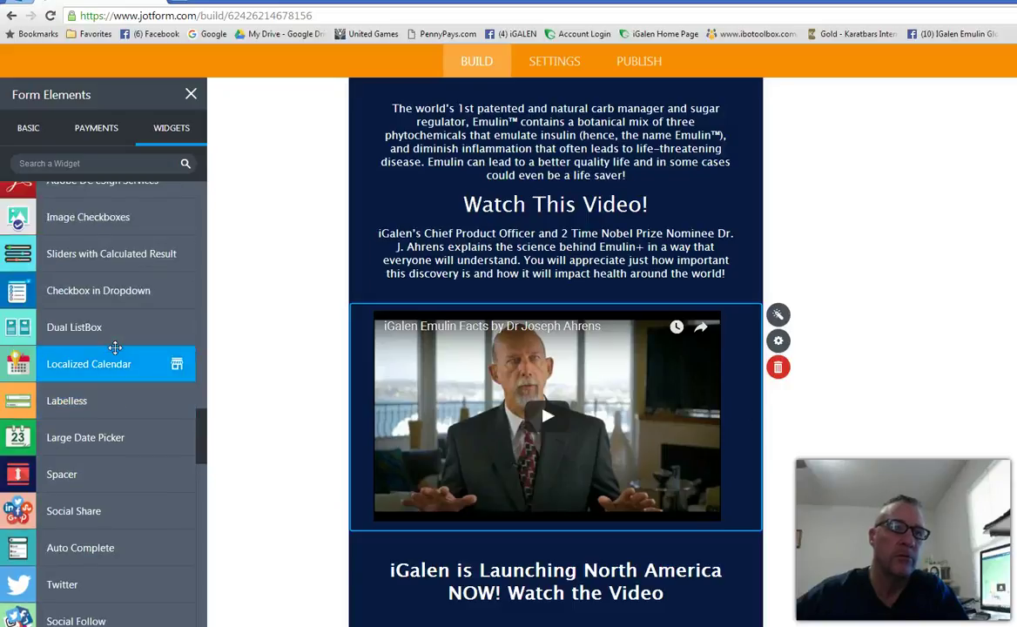
pyautogui.scroll(5, 113, 344)
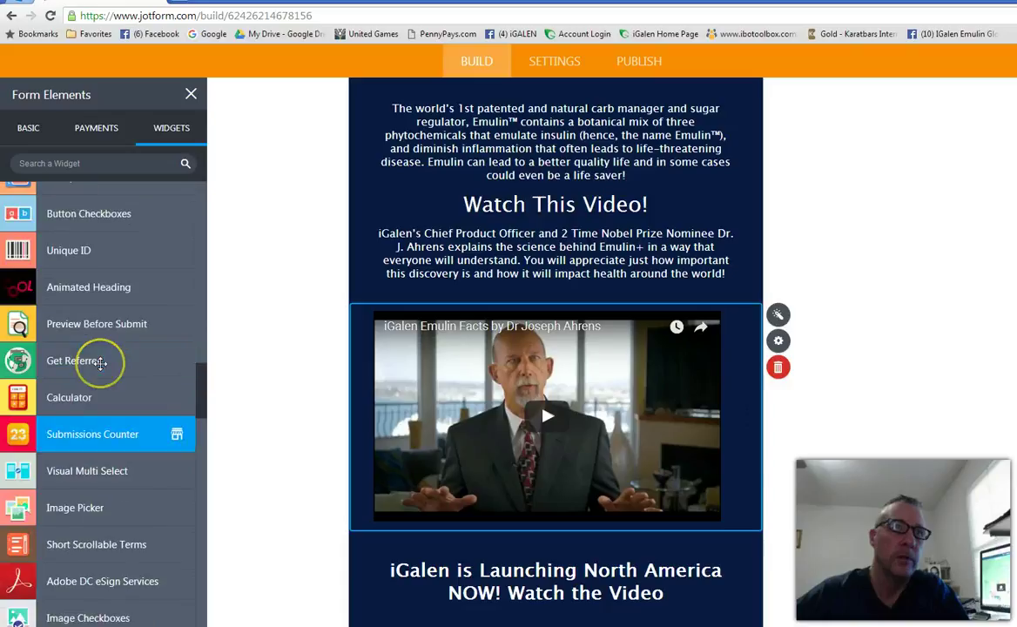
pyautogui.scroll(2, 104, 361)
pyautogui.scroll(6, 93, 361)
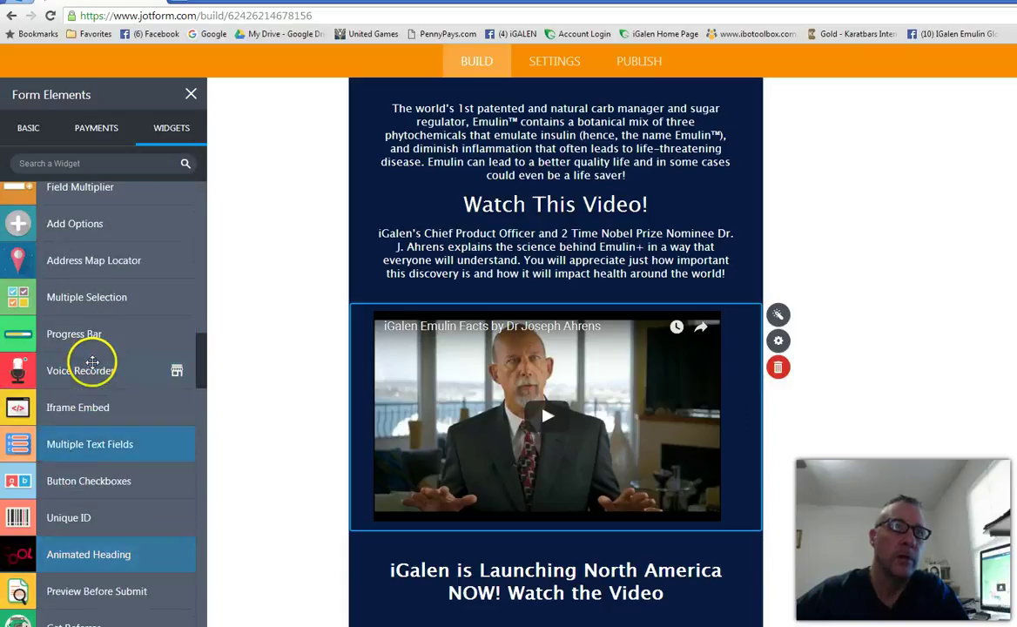
pyautogui.scroll(5, 93, 361)
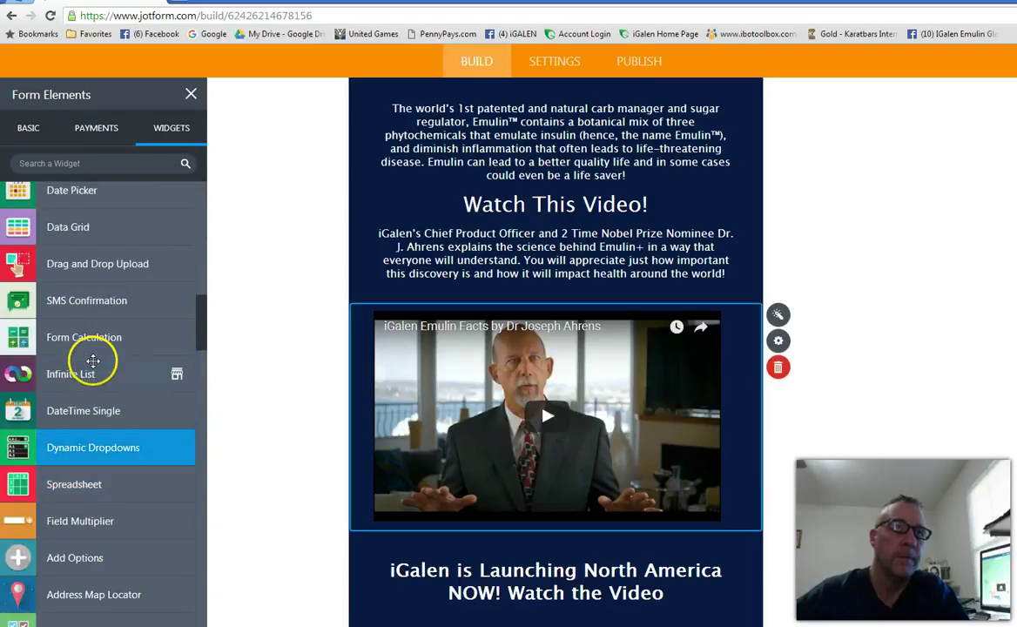
pyautogui.scroll(4, 94, 362)
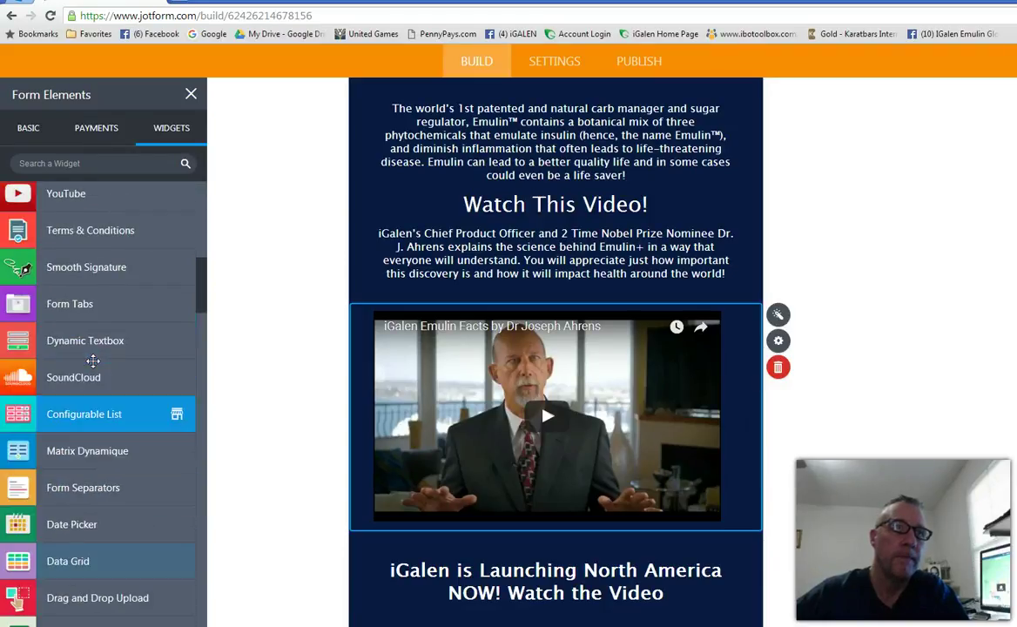
pyautogui.scroll(5, 94, 361)
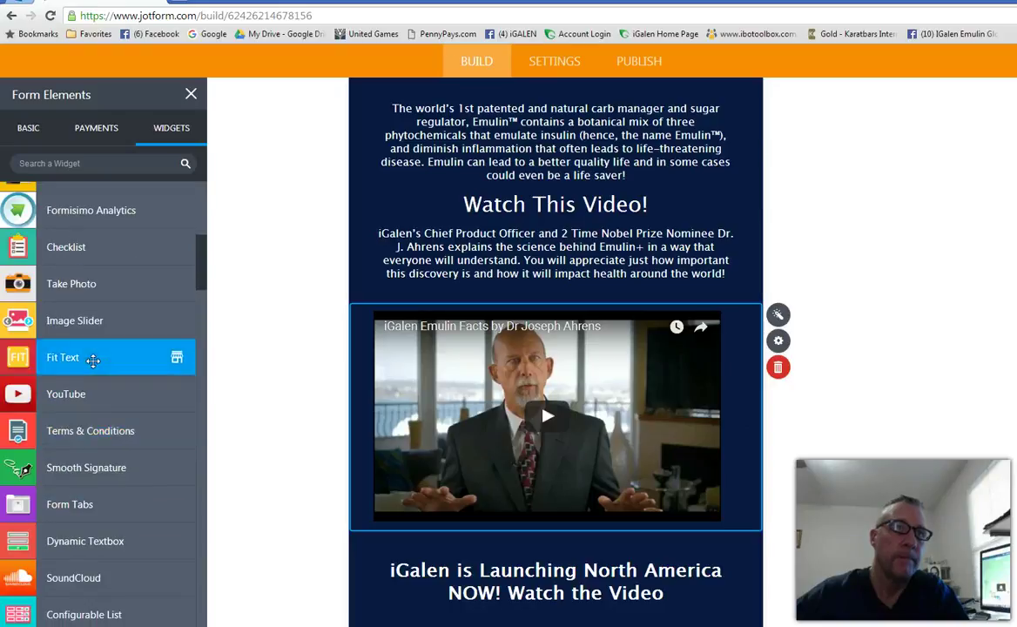
pyautogui.scroll(3, 93, 362)
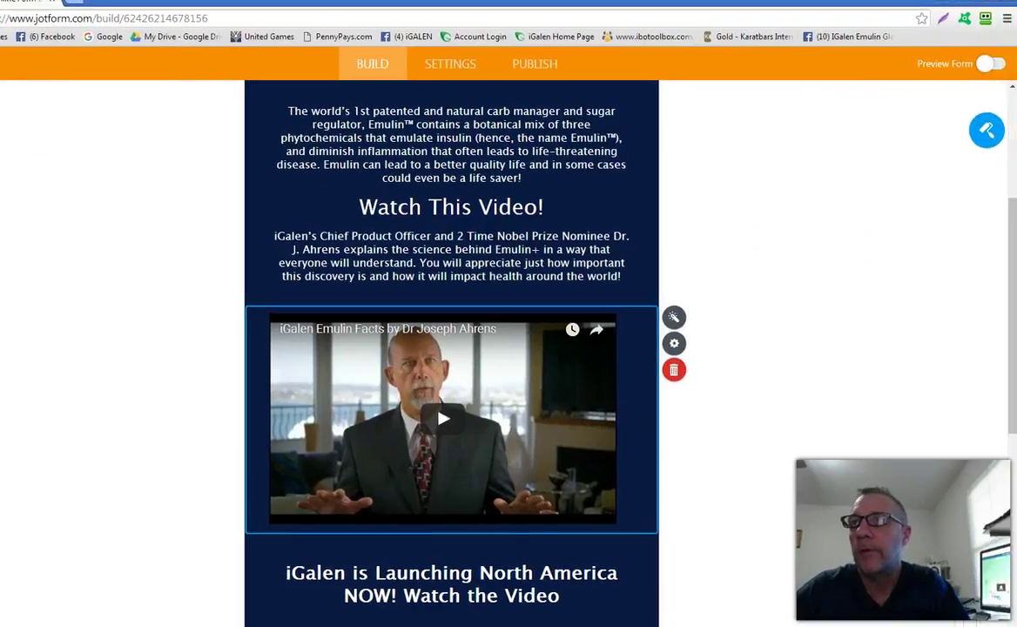
pyautogui.click(986, 132)
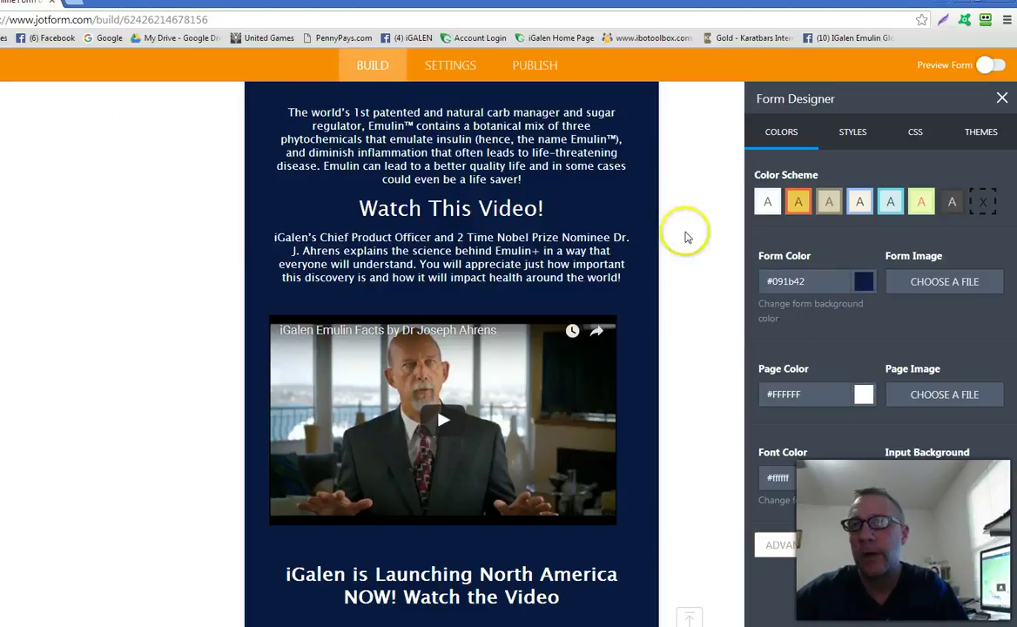
pyautogui.click(833, 391)
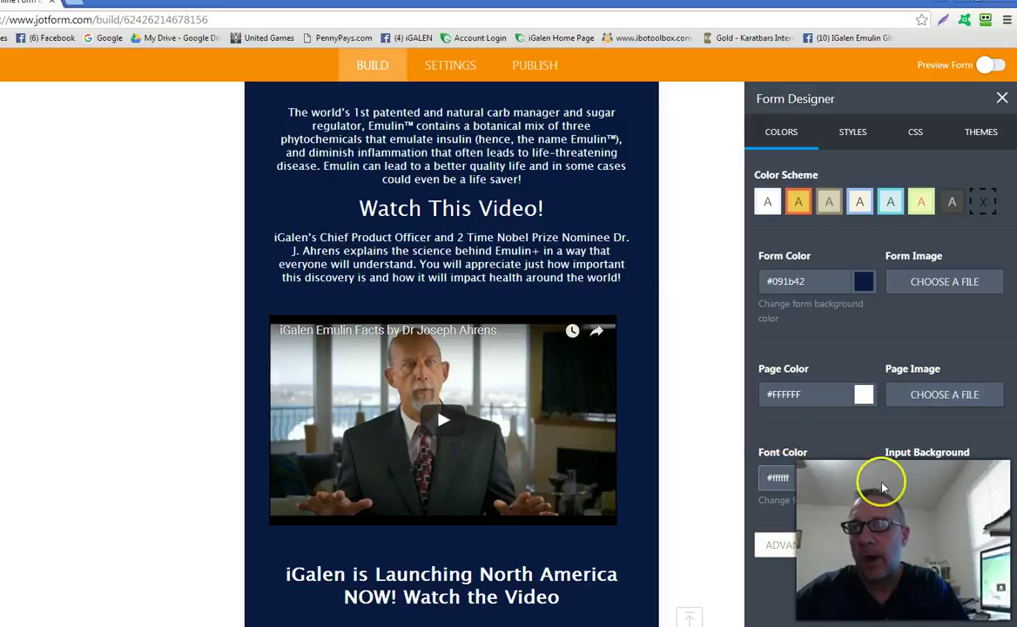
pyautogui.click(862, 135)
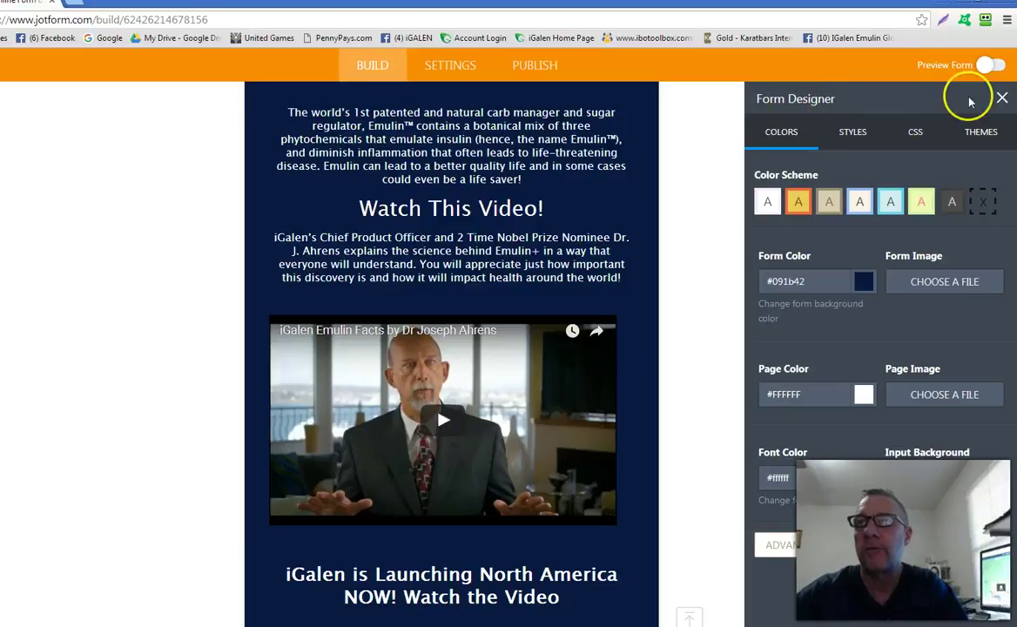
pyautogui.click(1001, 99)
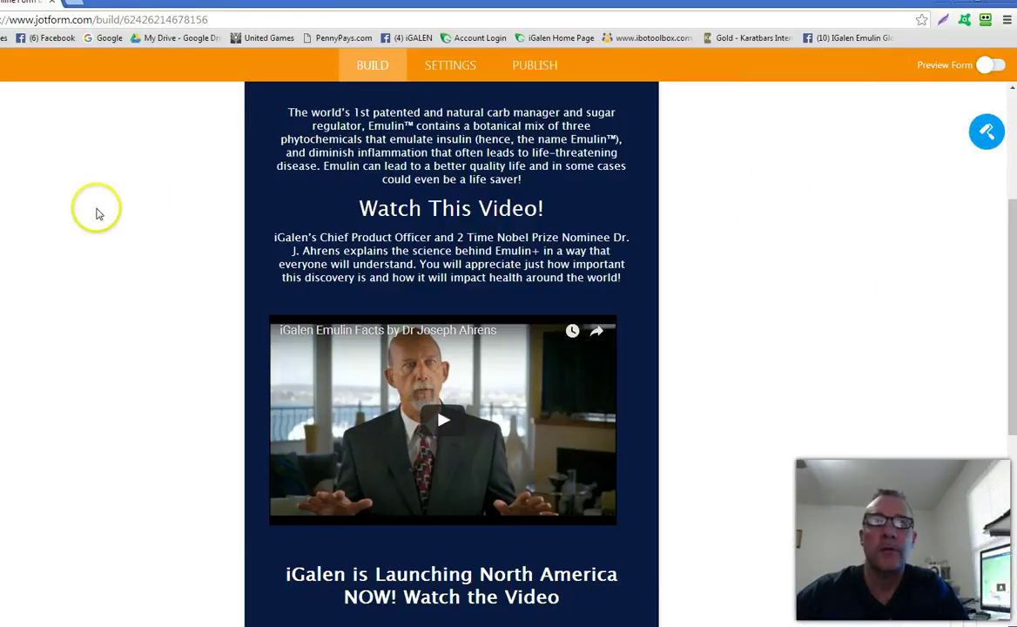
pyautogui.scroll(5, 98, 214)
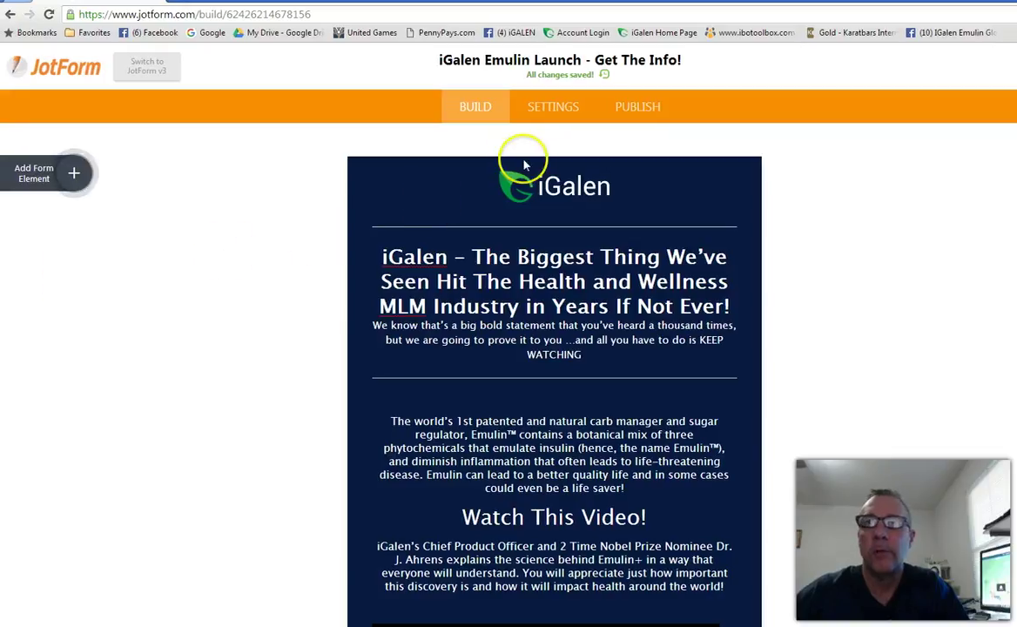
# Copy the iGalen form's direct link from Publish > Quick Share, then go back to My Forms
pyautogui.click(639, 108)
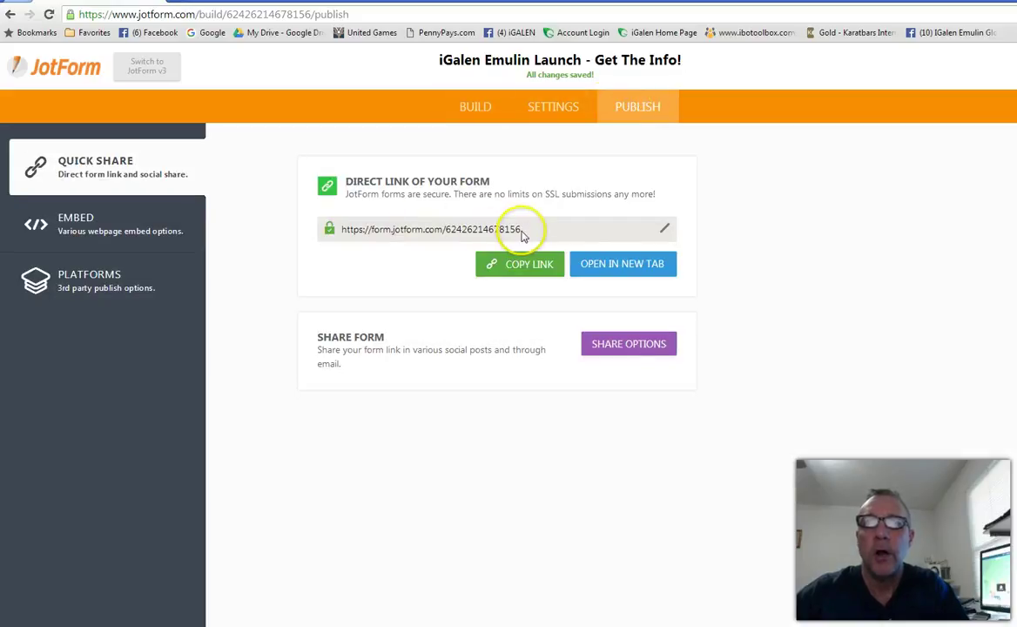
pyautogui.click(492, 263)
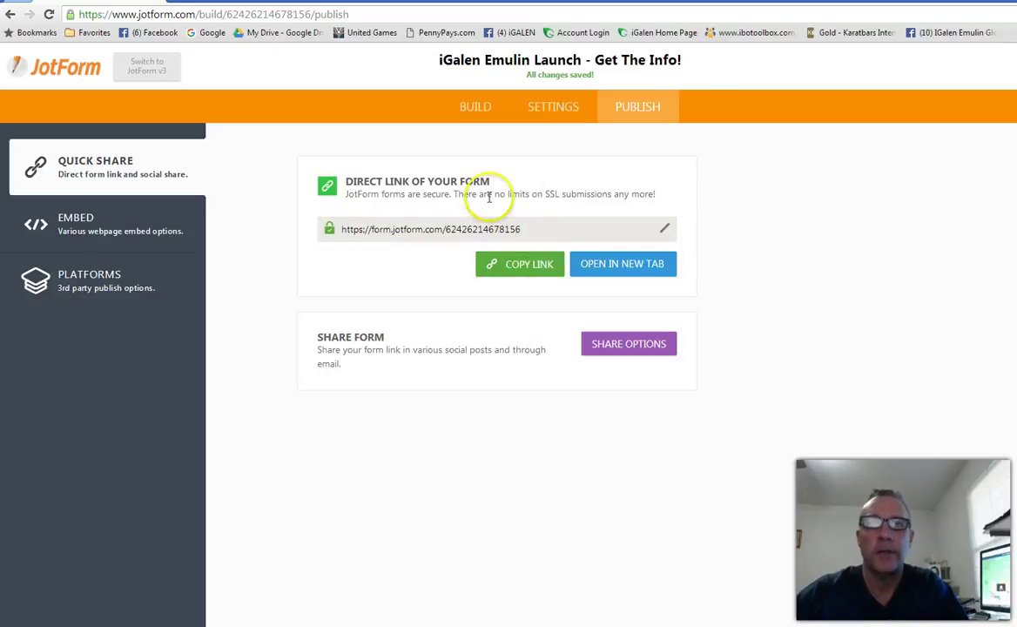
pyautogui.click(527, 268)
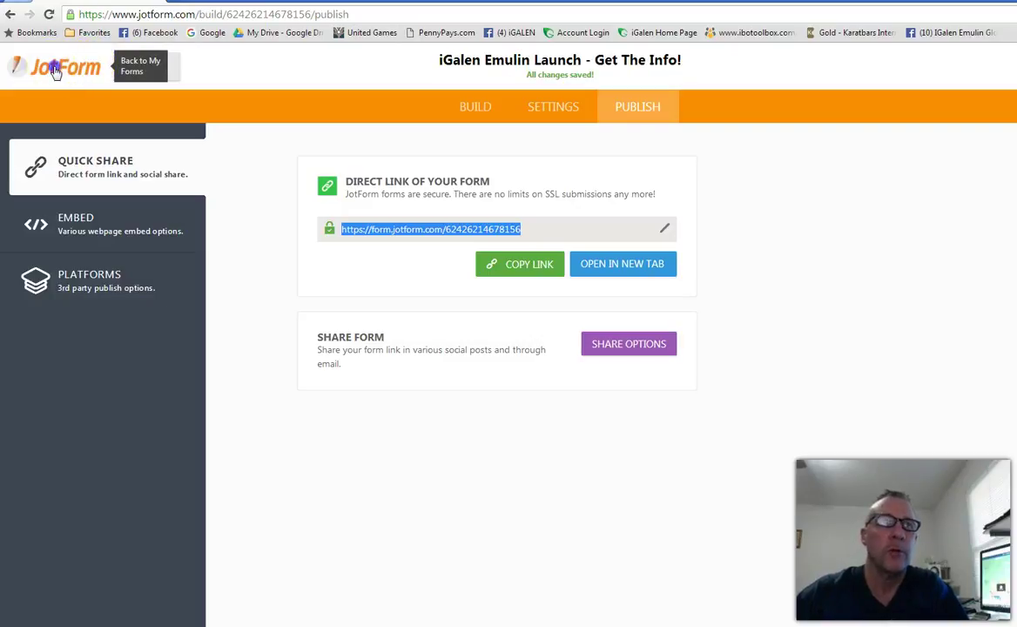
pyautogui.click(56, 71)
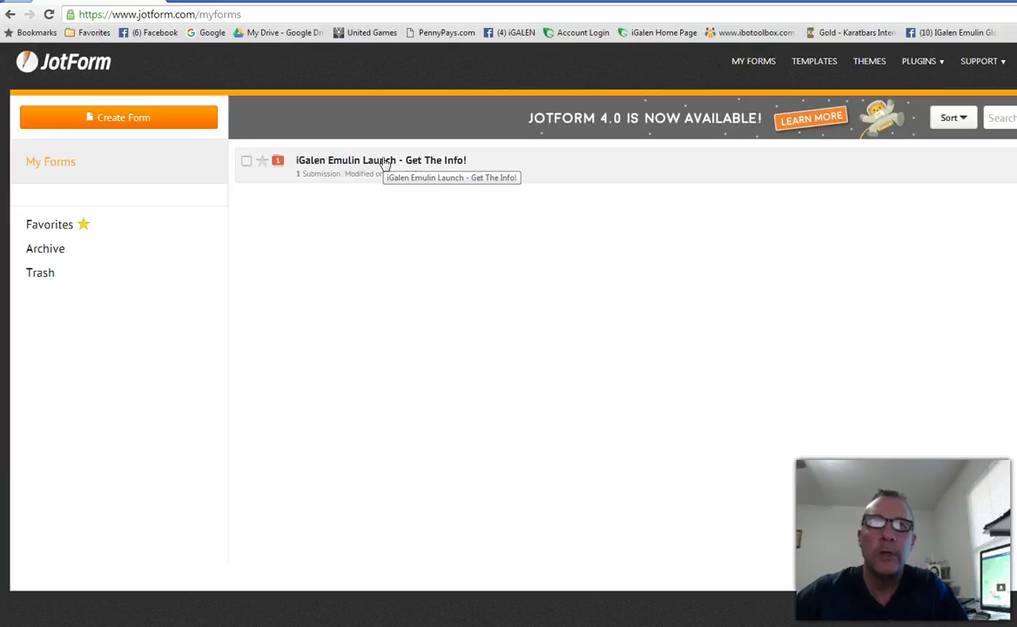
# Create a new form by importing the original iGalen form from its pasted web link
pyautogui.click(114, 121)
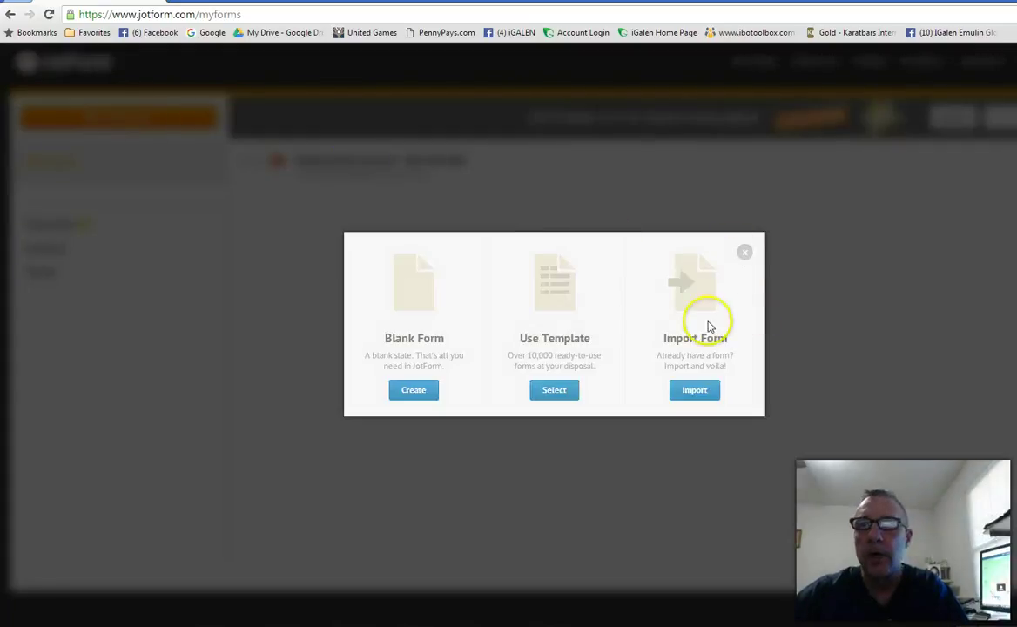
pyautogui.click(695, 392)
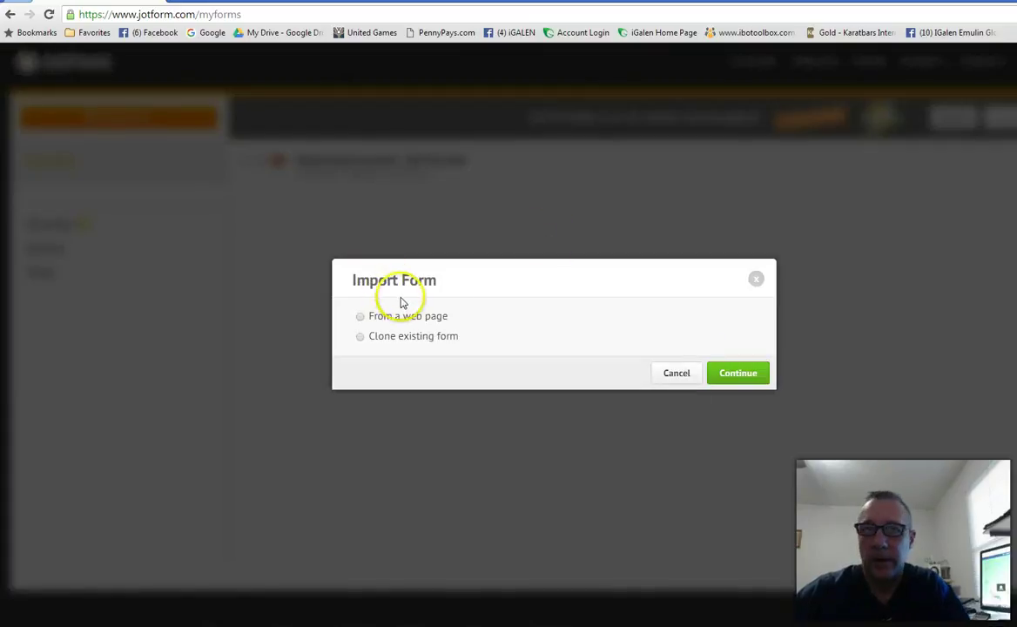
pyautogui.click(360, 318)
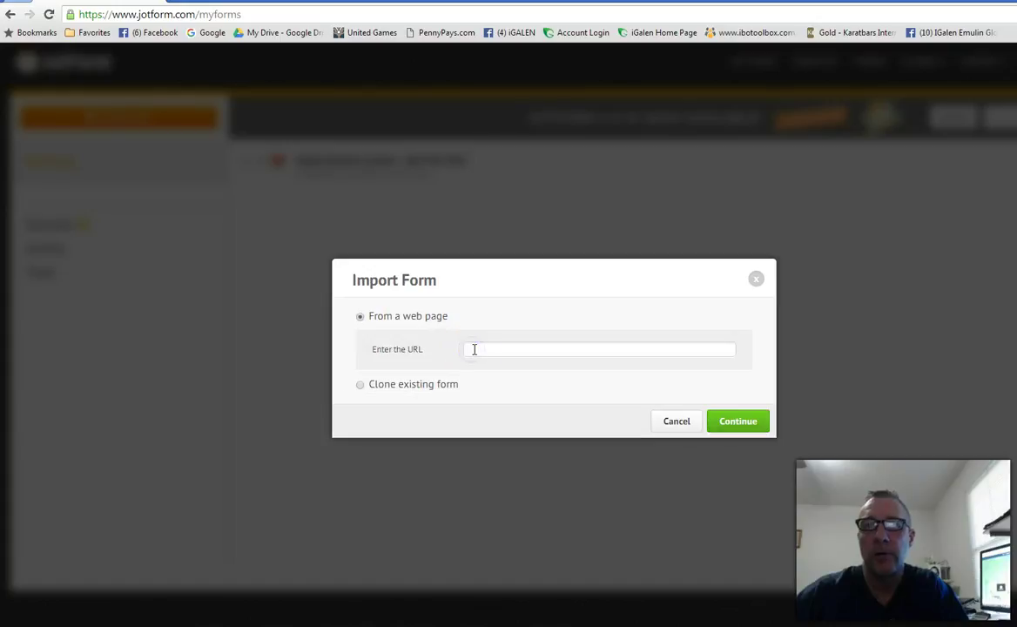
pyautogui.rightClick(475, 349)
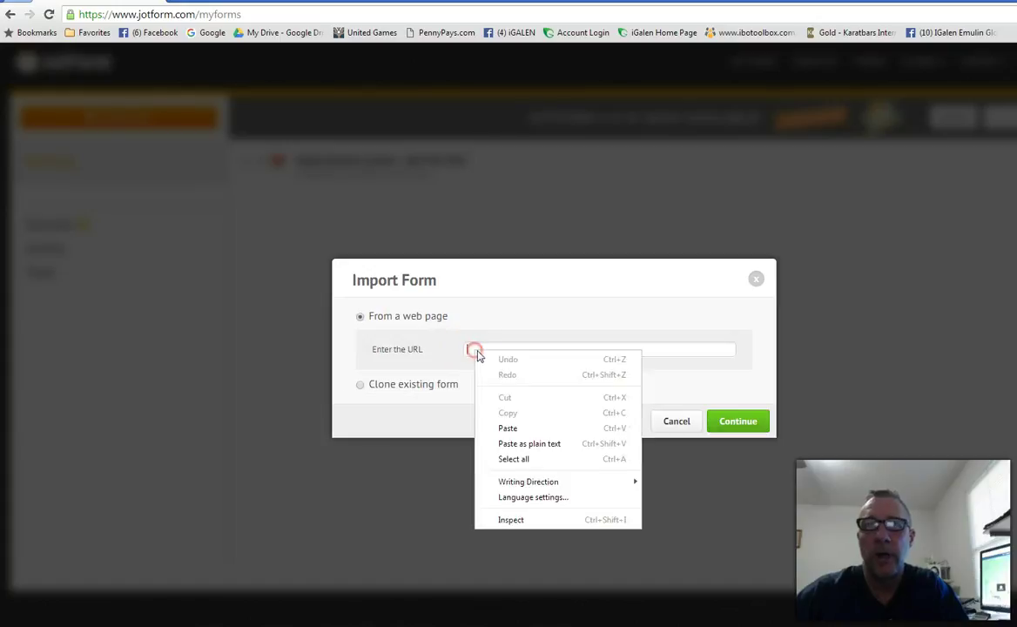
pyautogui.click(509, 430)
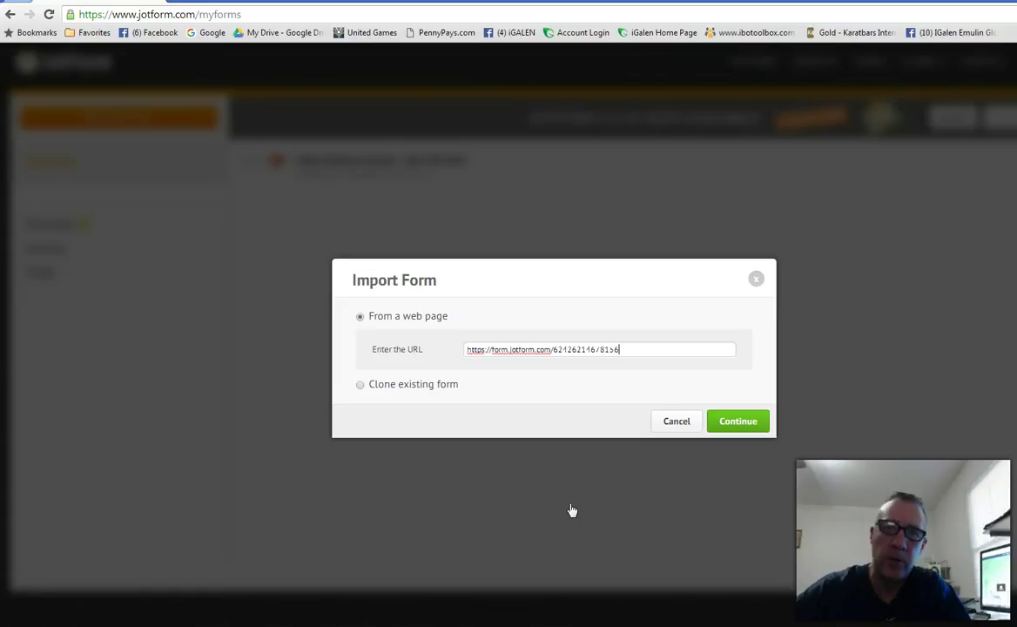
pyautogui.click(734, 424)
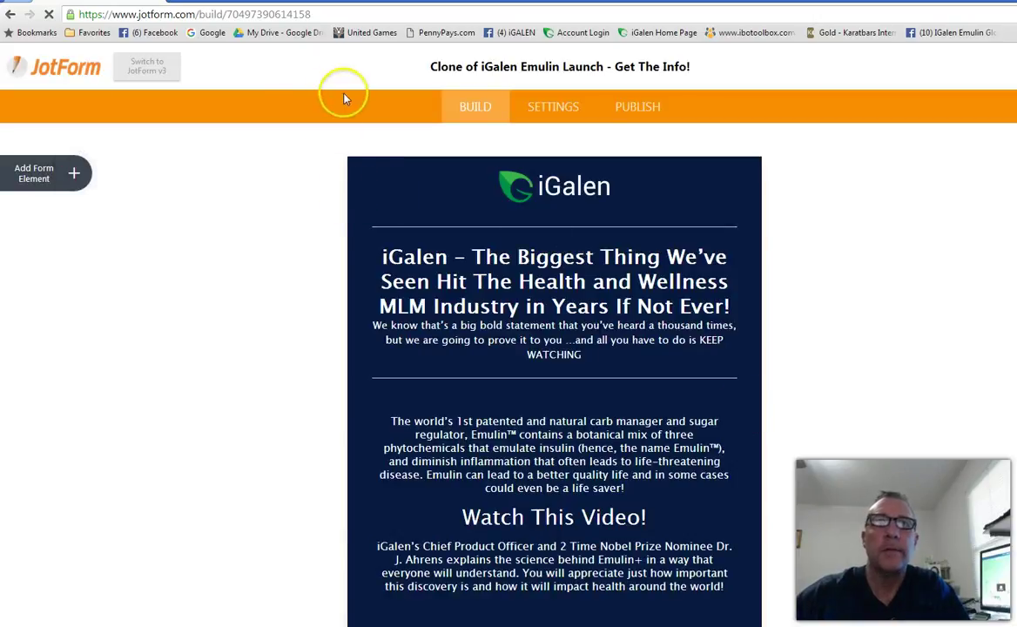
pyautogui.click(50, 71)
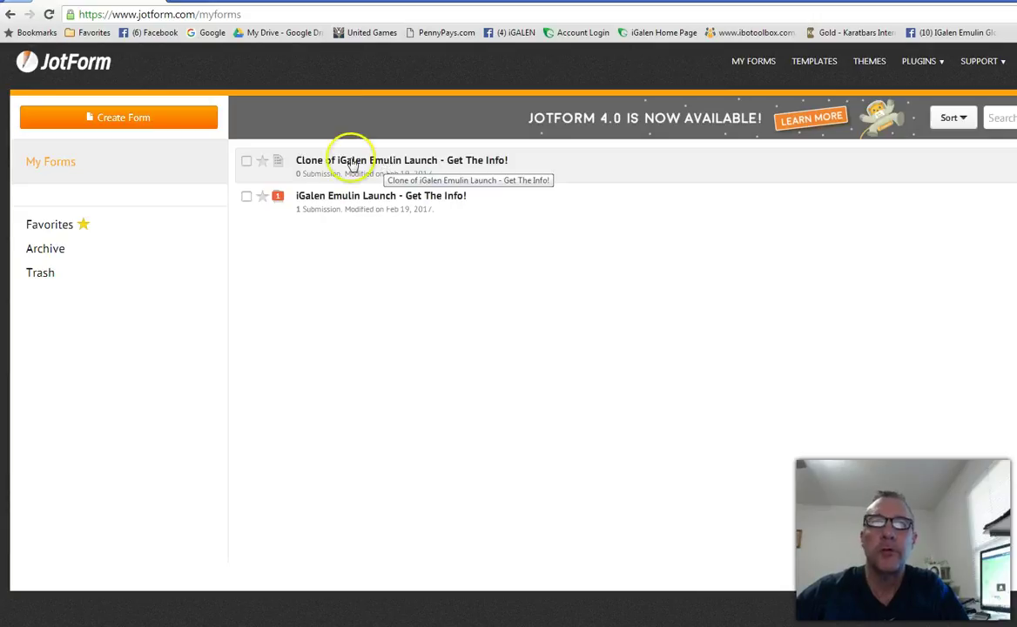
pyautogui.click(248, 162)
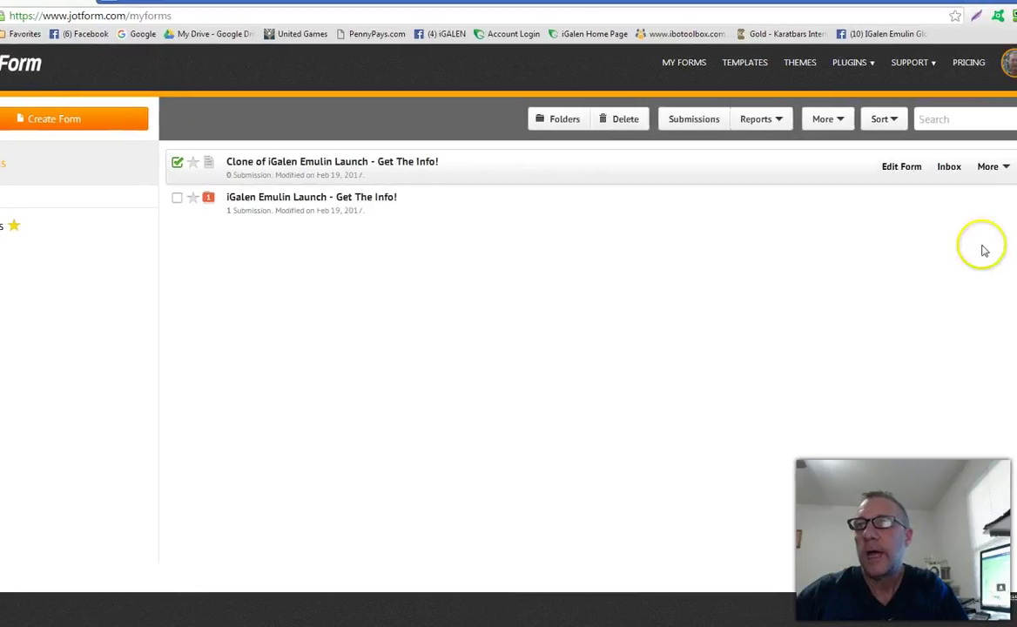
pyautogui.click(904, 167)
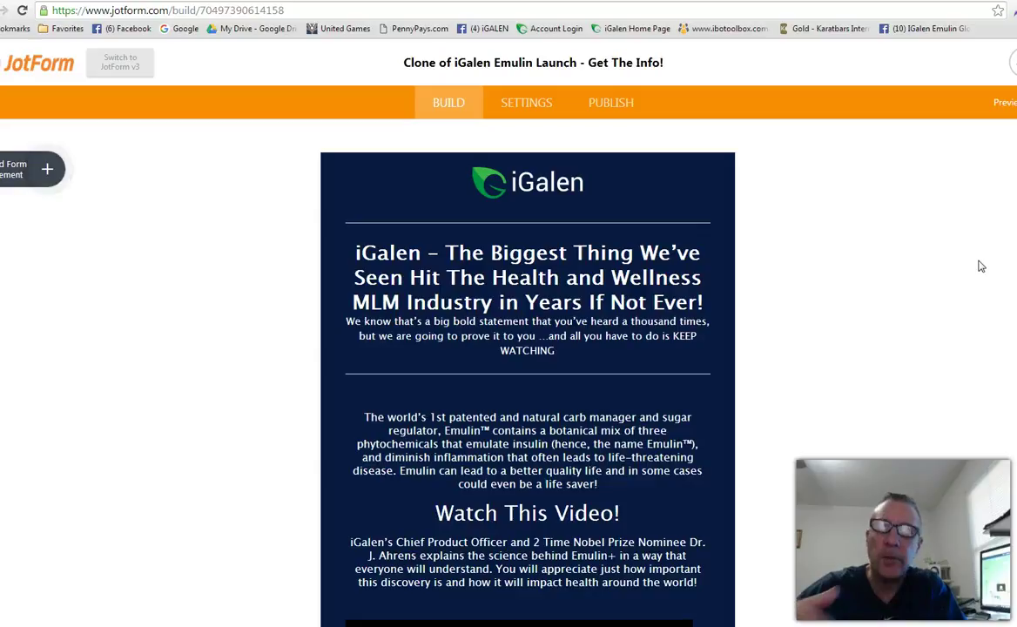
# Show the clone's Emails settings, listing Notification 1 and Autoresponder 1
pyautogui.click(525, 107)
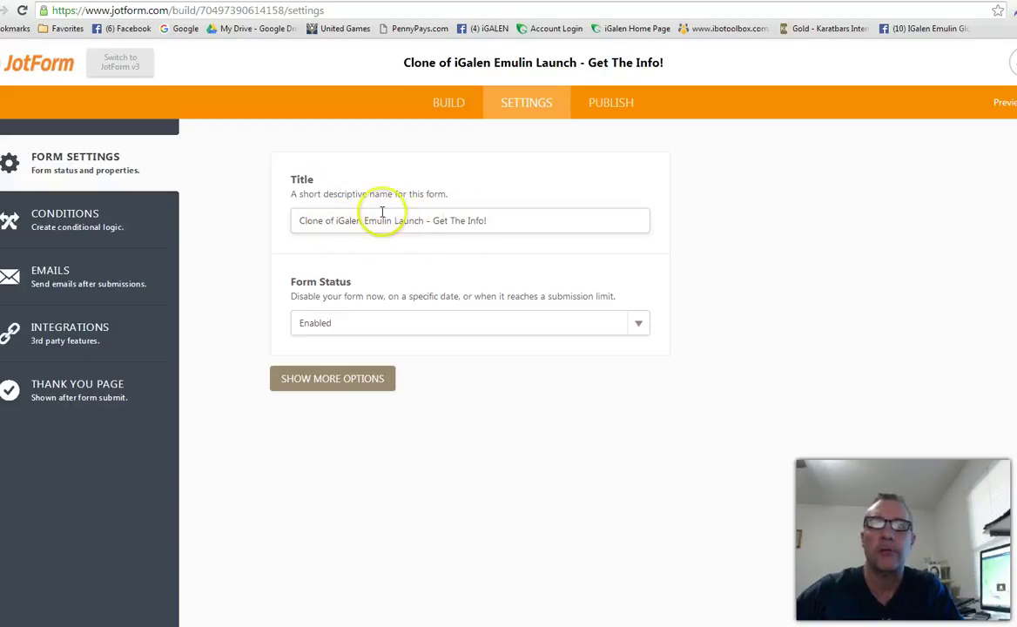
pyautogui.click(36, 277)
pyautogui.moveTo(336, 257)
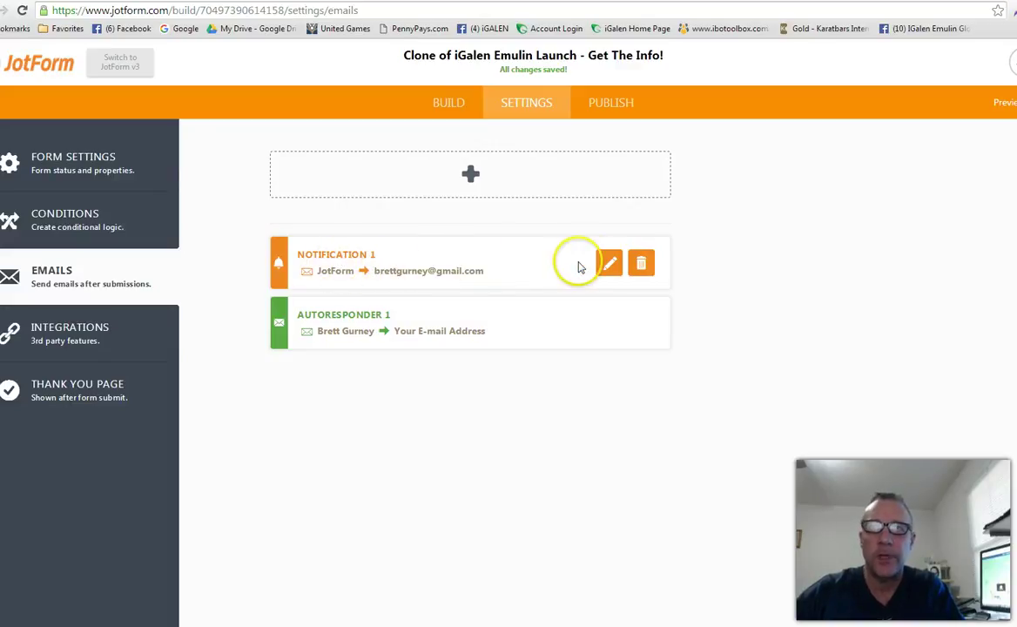
# Edit Notification 1, then switch to the saved Thank You page screenshot
pyautogui.click(609, 264)
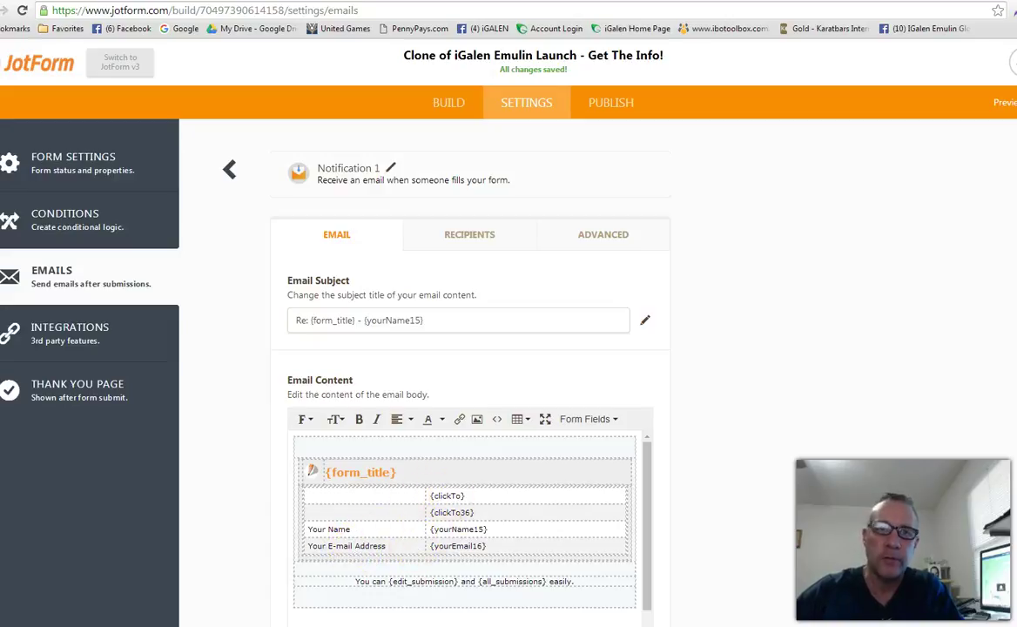
pyautogui.hotkey('alt', 'Tab')
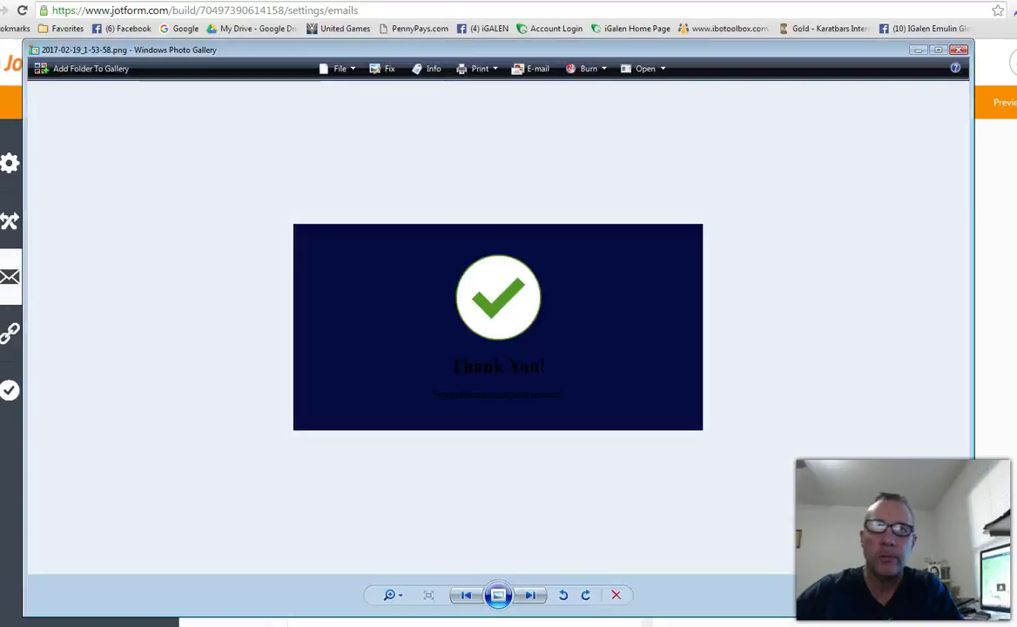
# Close the thank-you screenshot, review the sample notification email, then close it
pyautogui.click(959, 50)
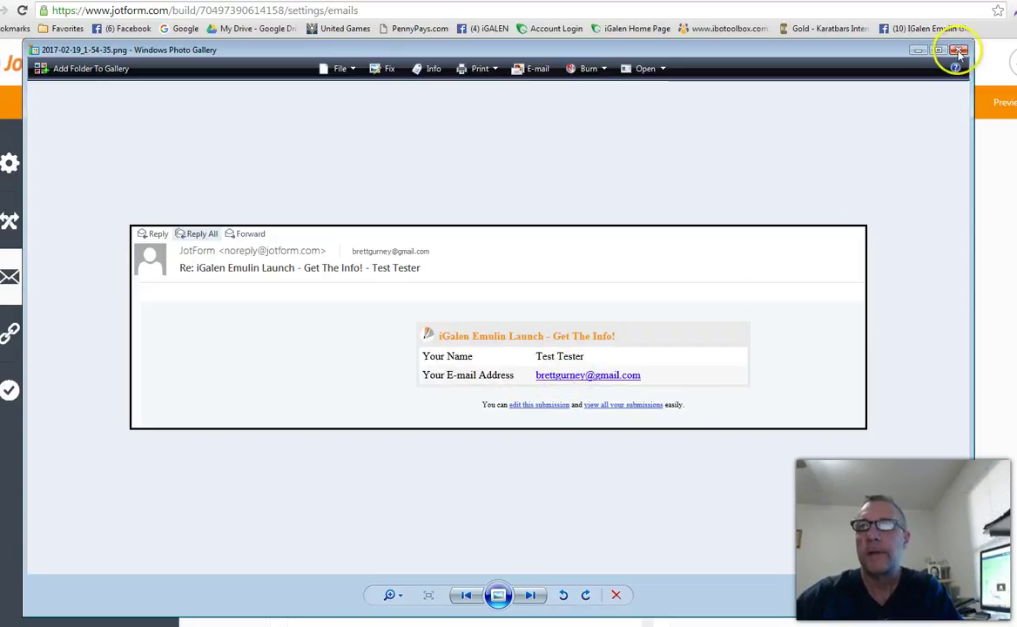
pyautogui.click(961, 52)
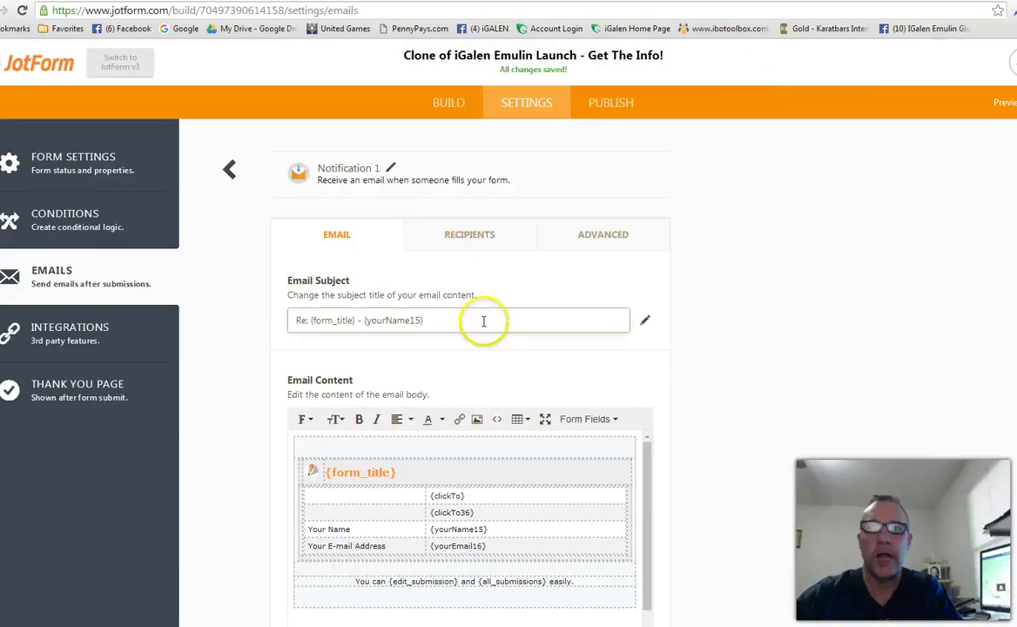
# Review Autoresponder 1's subject and personalised thank-you body, selecting the sender's name
pyautogui.click(230, 172)
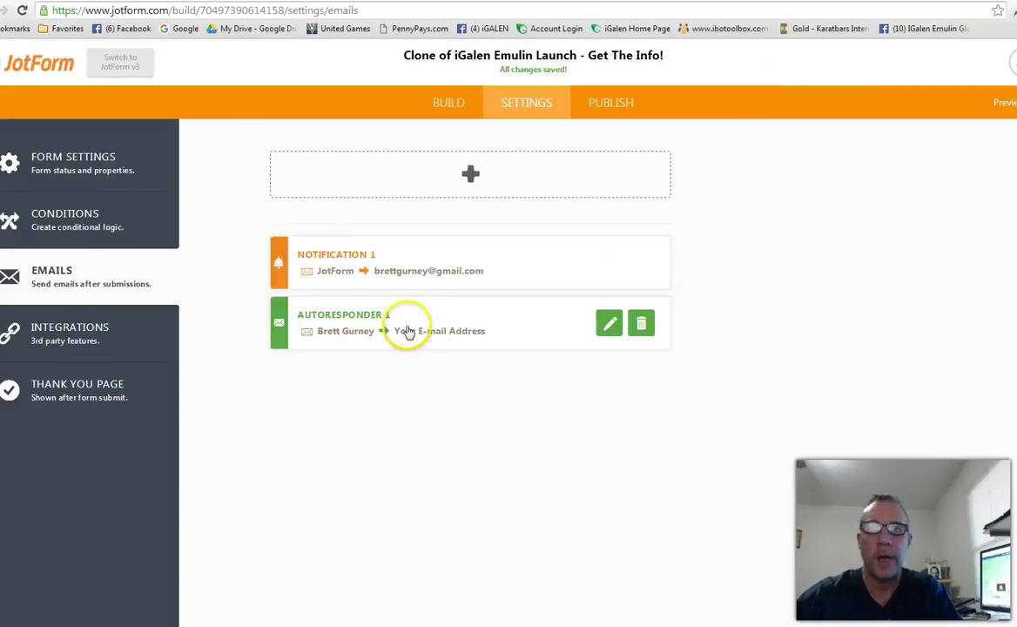
pyautogui.click(609, 325)
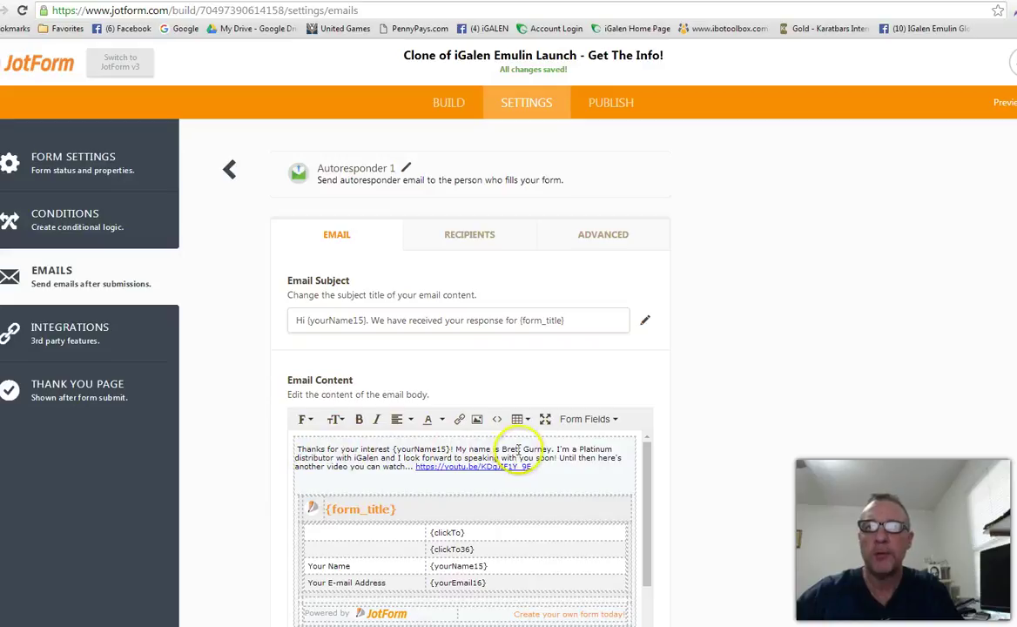
pyautogui.moveTo(552, 449); pyautogui.dragTo(524, 449)
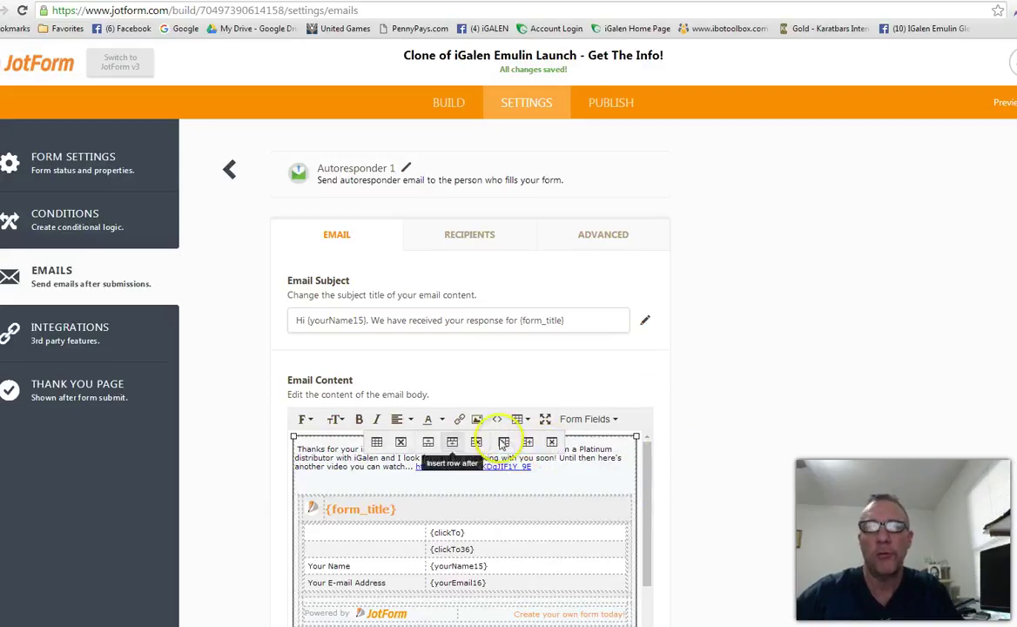
pyautogui.click(710, 426)
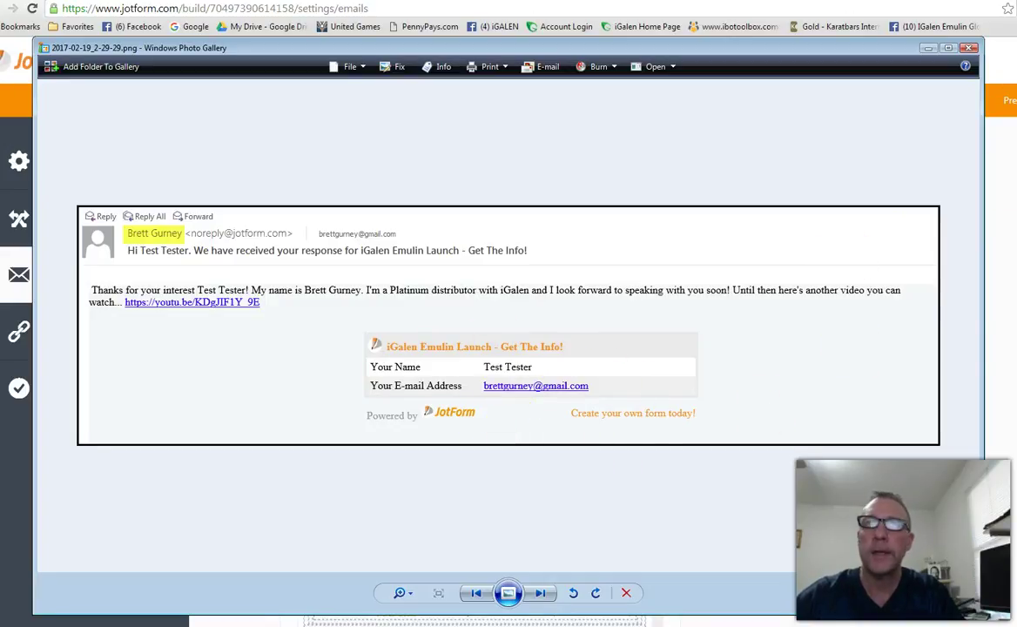
# Close the autoresponder screenshot, check the default Thank You page, and view the clone's direct link
pyautogui.click(969, 47)
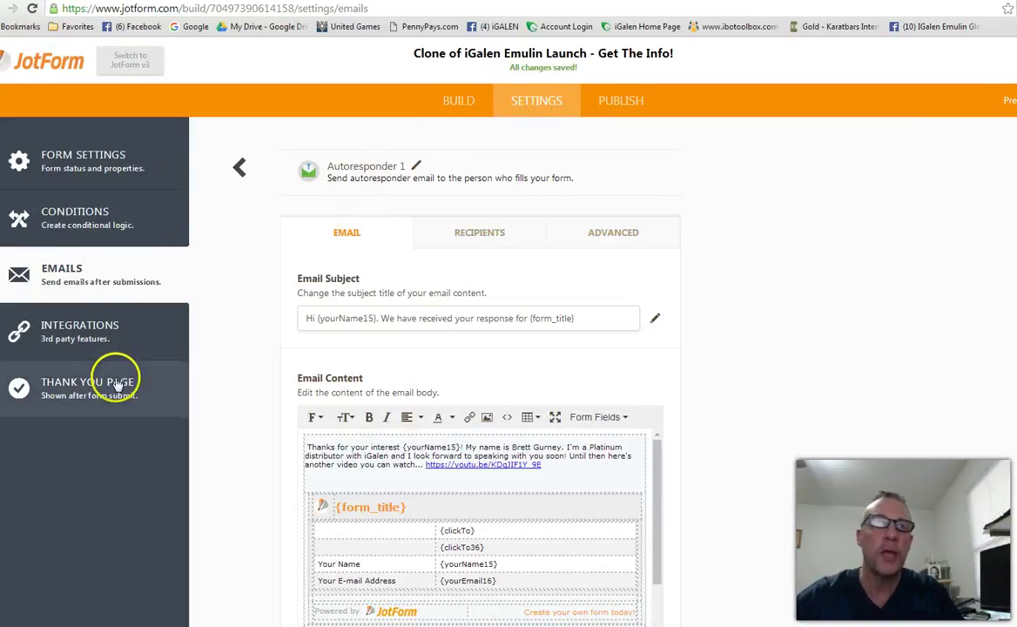
pyautogui.click(80, 383)
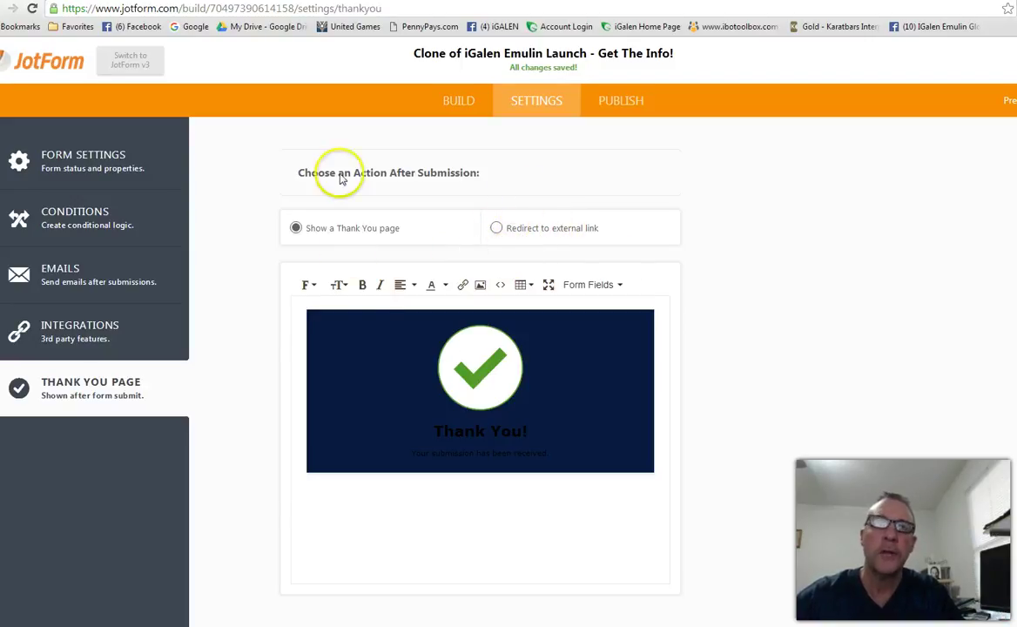
pyautogui.click(619, 102)
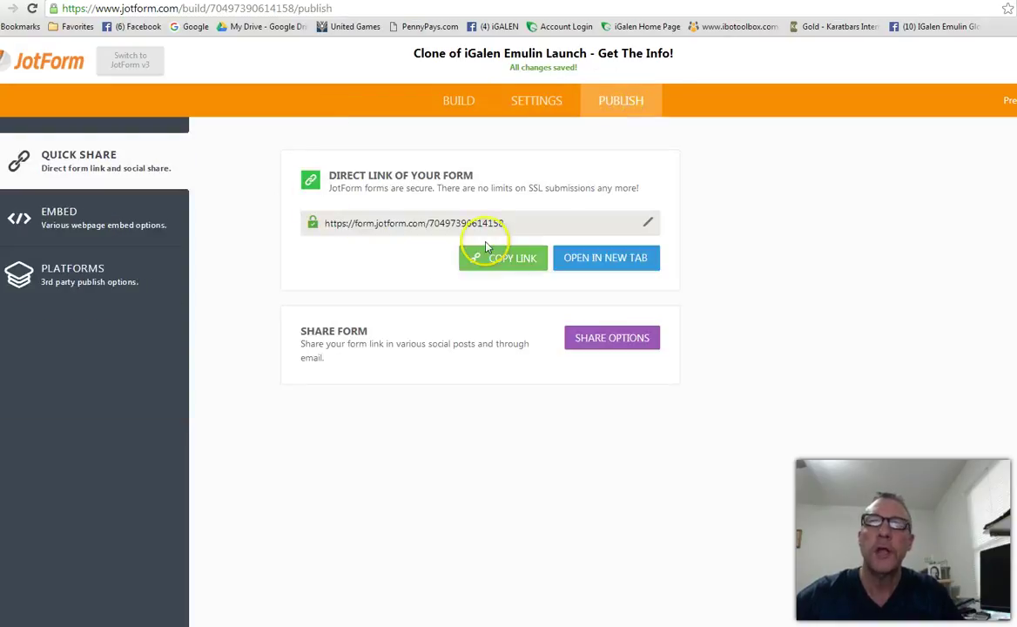